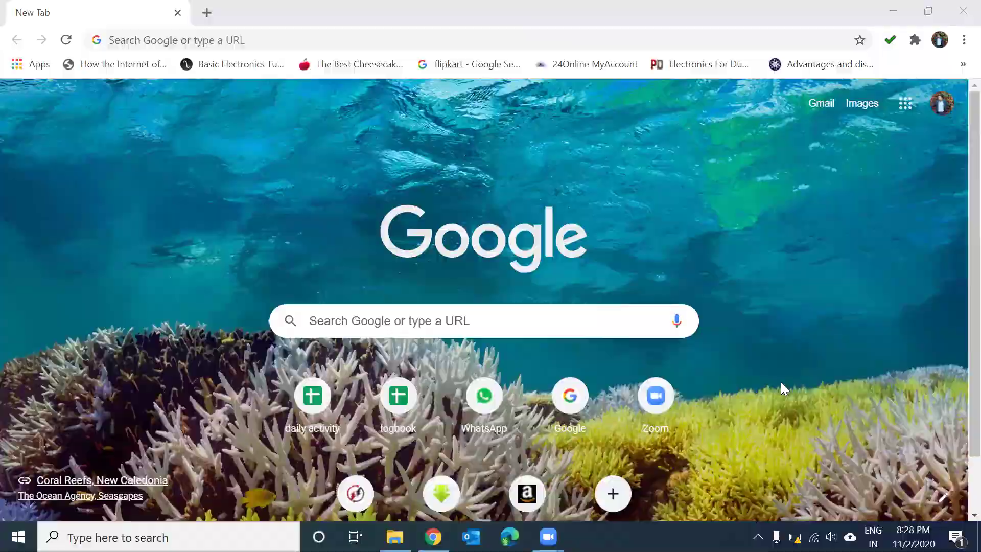
Search the web for "mit app inventor" and open the appinventor.mit.edu website
key("Return")
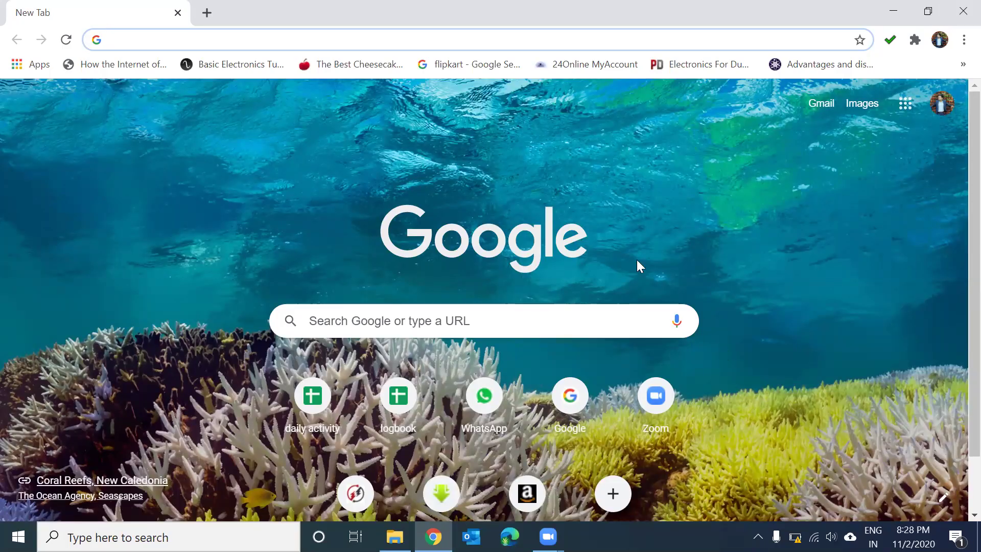
left_click(279, 45)
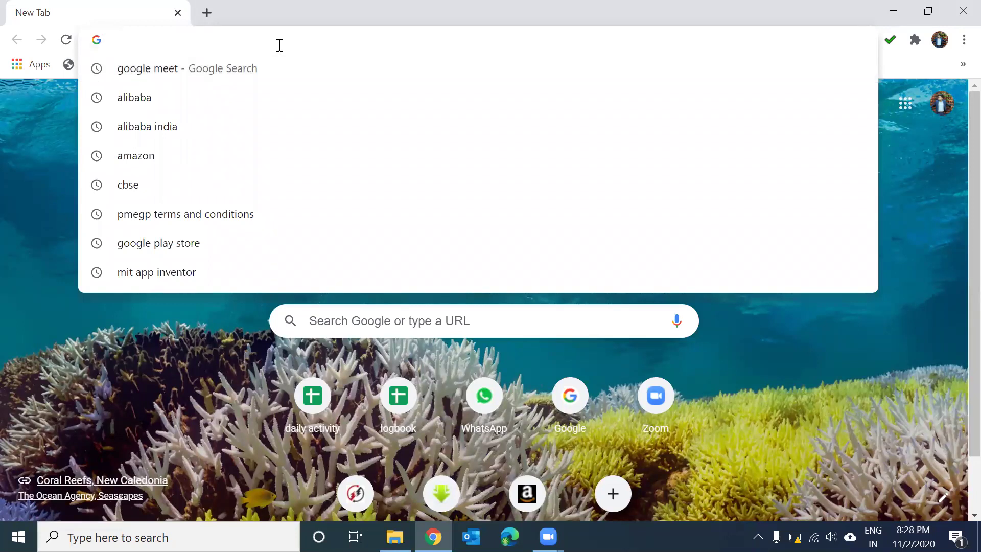
type("mit app inventor")
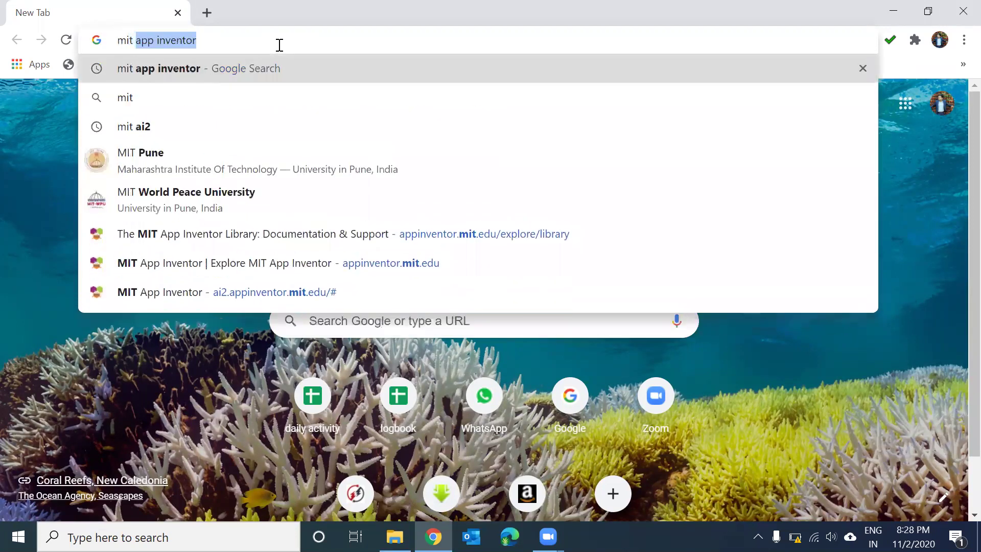
key("Right")
key("Return")
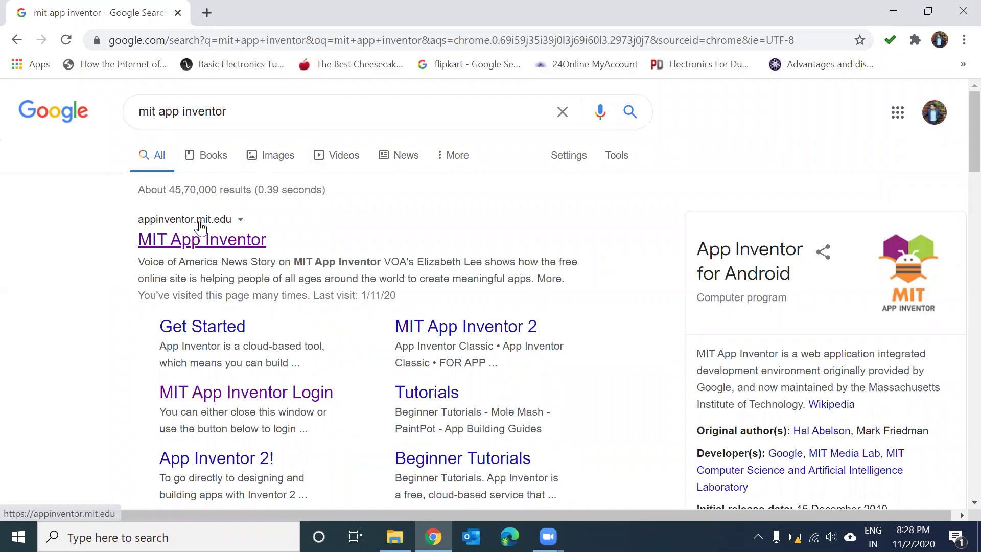
left_click(202, 228)
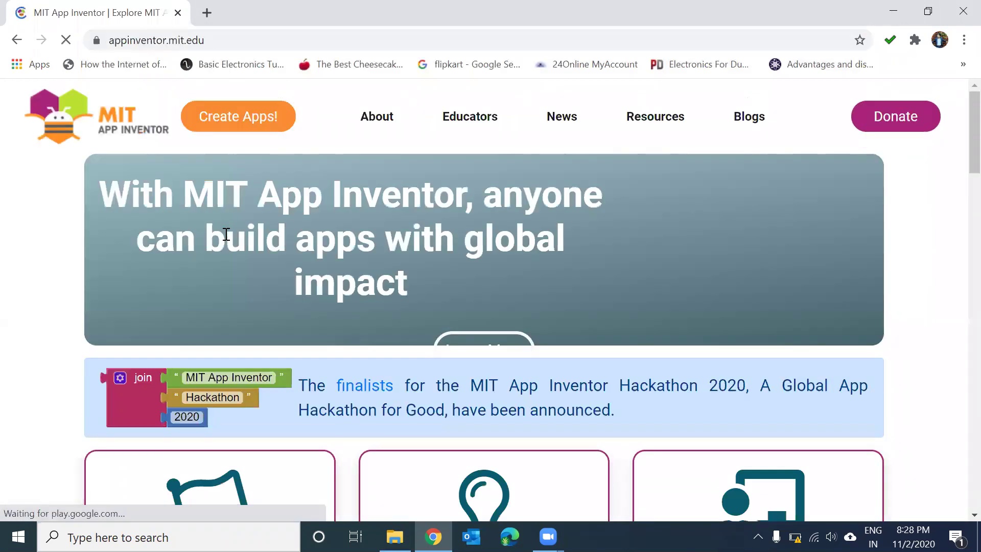
Examine the MIT App Inventor home page, including its usage statistics and the Get Started, Tutorials and Teach sections
scroll(959, 168, "down", 1)
scroll(959, 176, "down", 4)
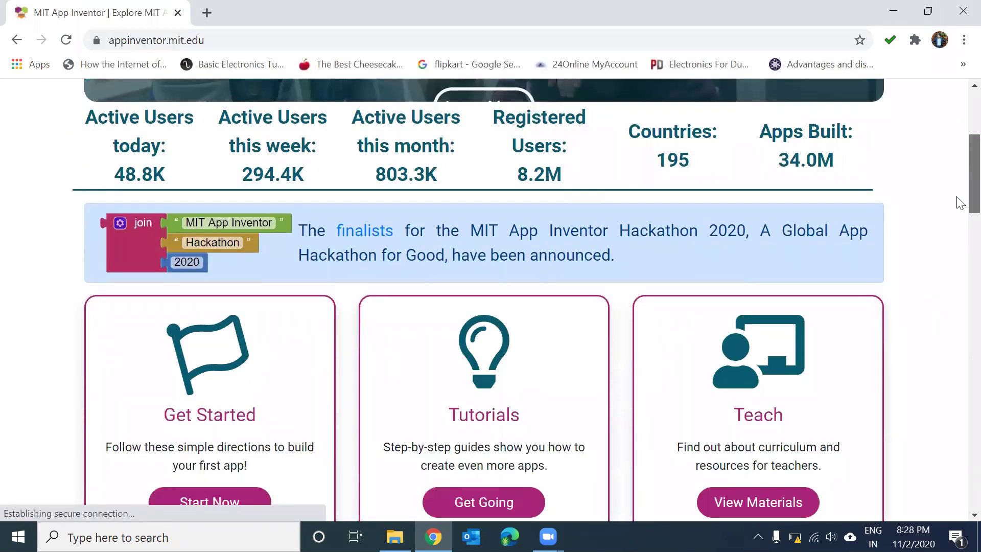
scroll(957, 184, "up", 5)
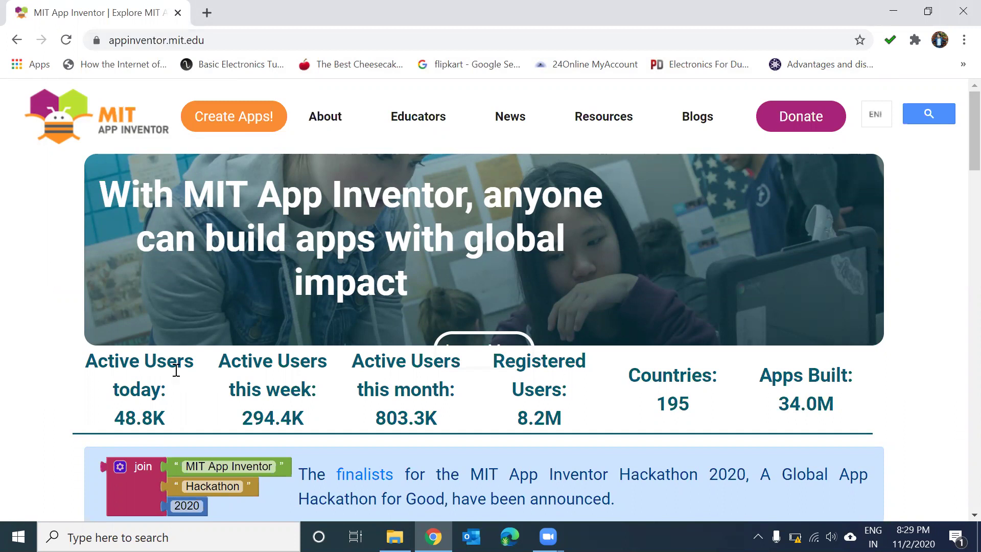
left_click_drag(777, 405, 842, 404)
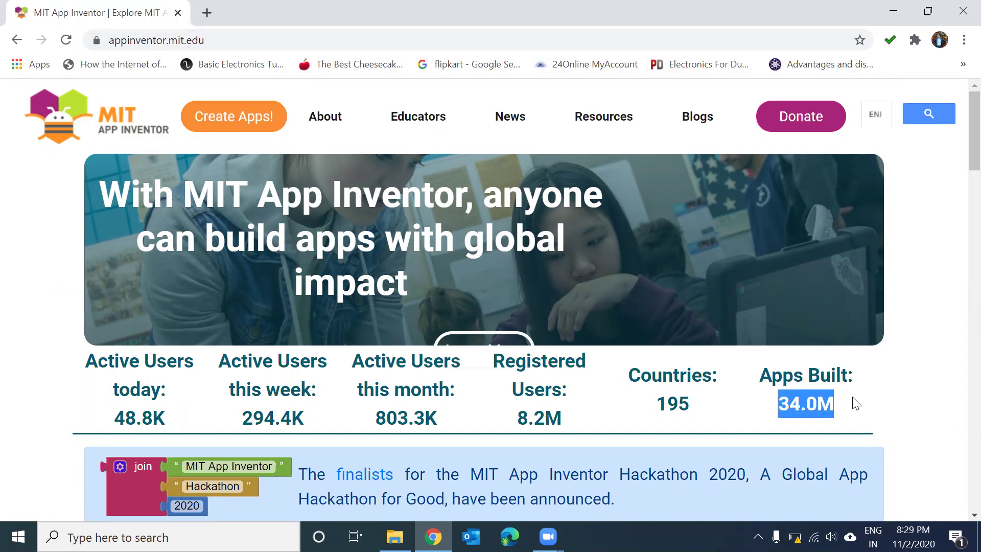
left_click_drag(493, 361, 562, 415)
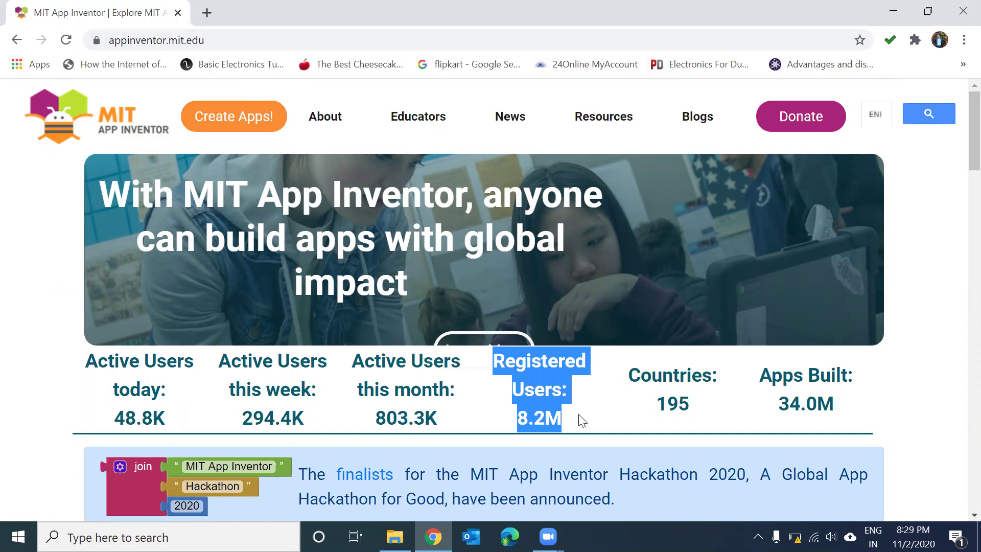
left_click(593, 421)
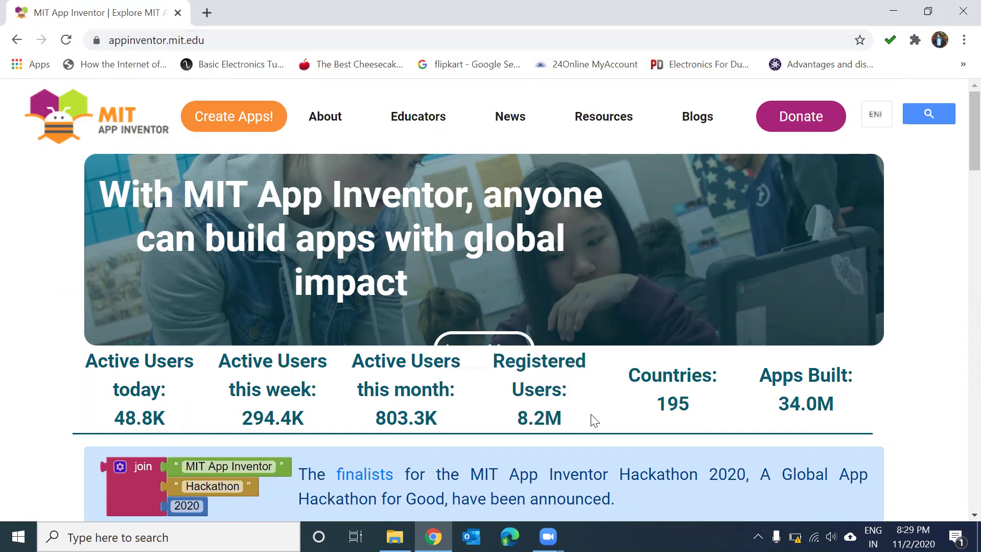
mouse_move(973, 144)
left_mouse_down()
mouse_move(960, 206)
mouse_move(960, 143)
left_mouse_up()
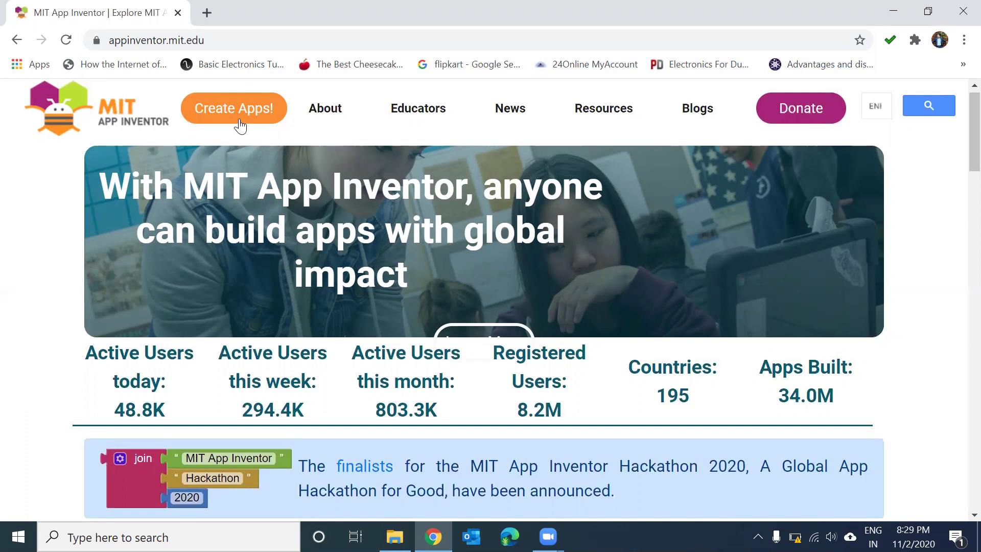
scroll(957, 197, "down", 5)
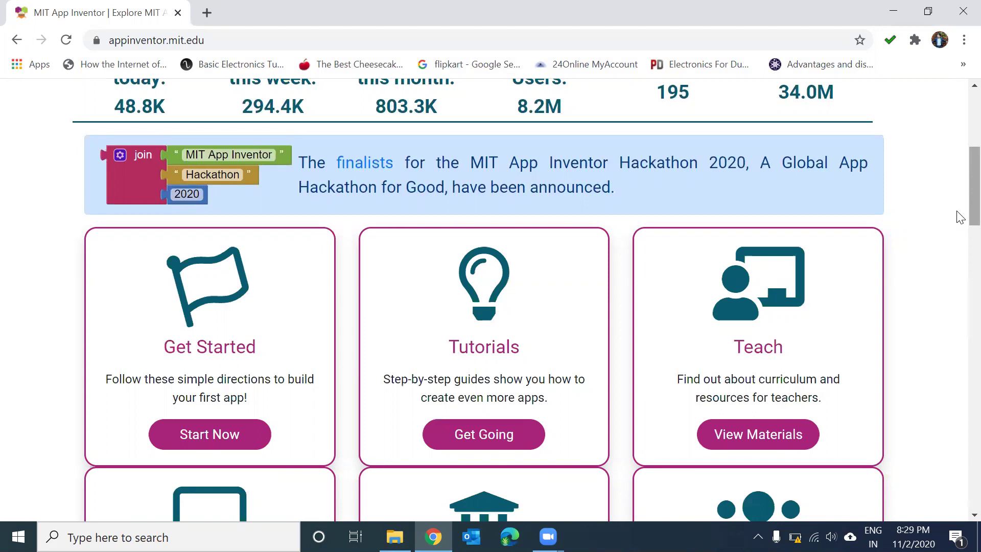
scroll(958, 186, "up", 6)
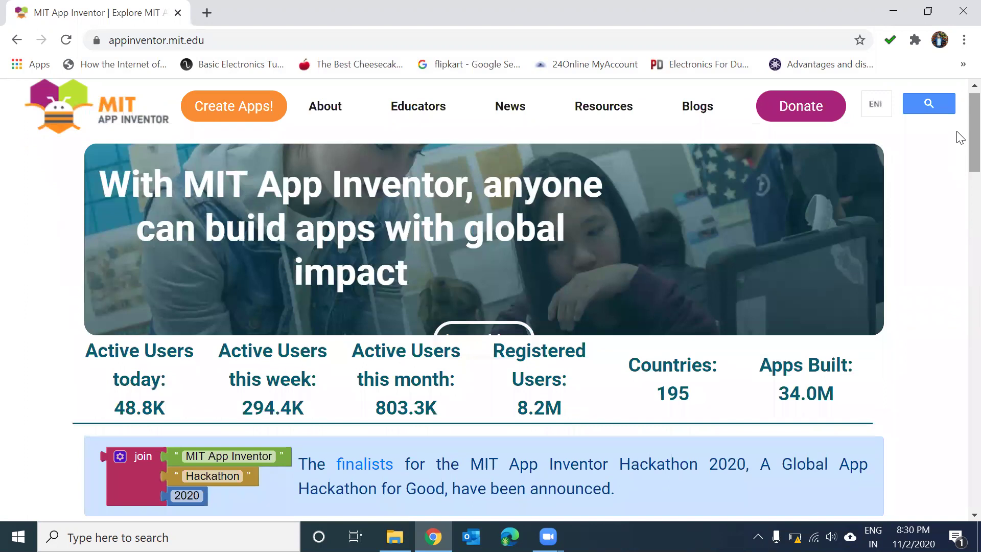
scroll(961, 137, "up", 1)
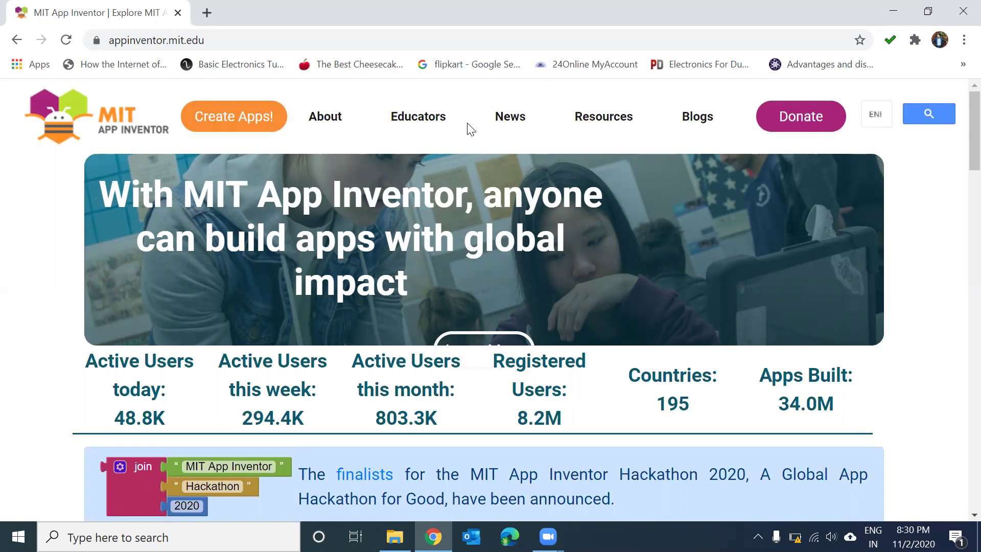
Start creating apps, sign in with the personal Google account, and dismiss the welcome message
left_click(223, 118)
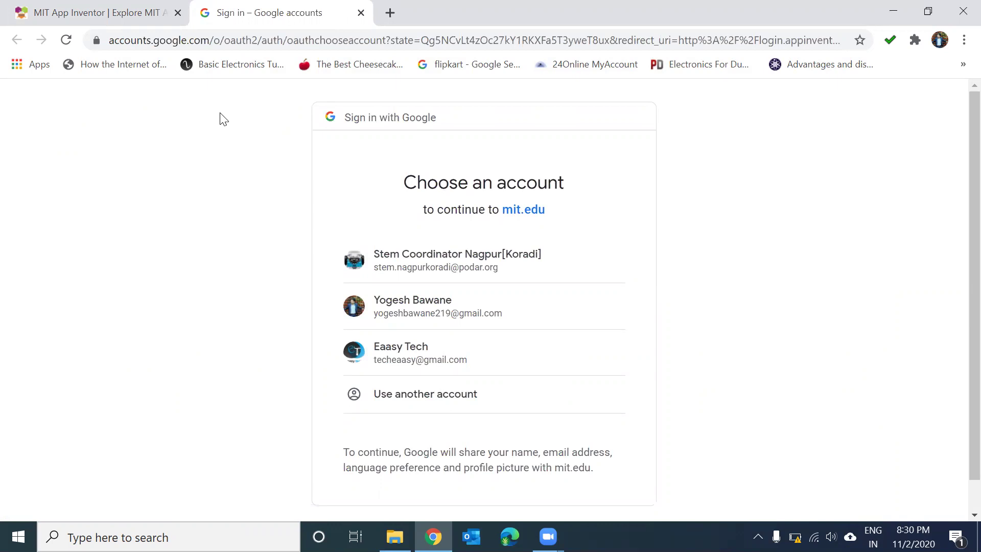
left_click(446, 306)
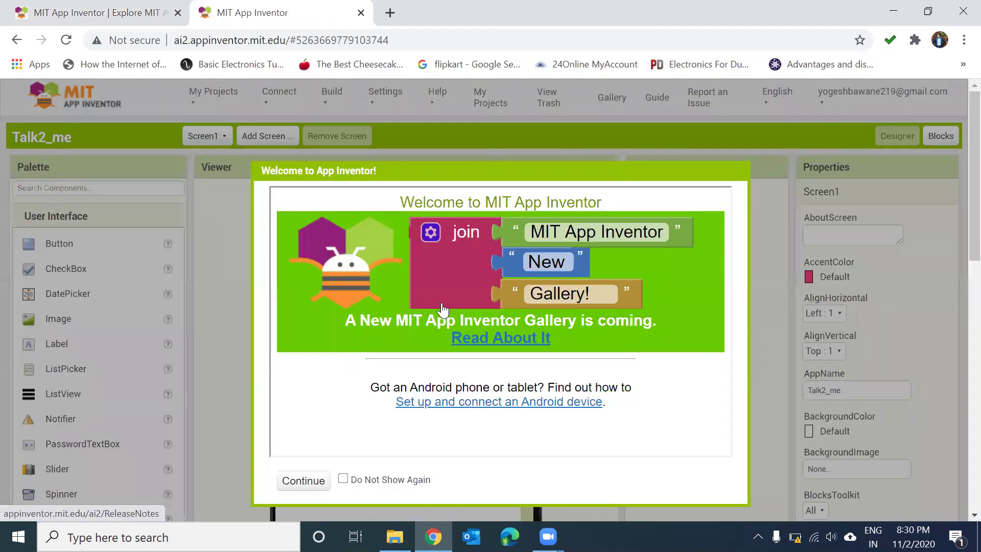
left_click(298, 486)
Look over the Designer layout of the Talk2_me project, including the Palette, Viewer, Components and Properties areas
scroll(959, 148, "down", 2)
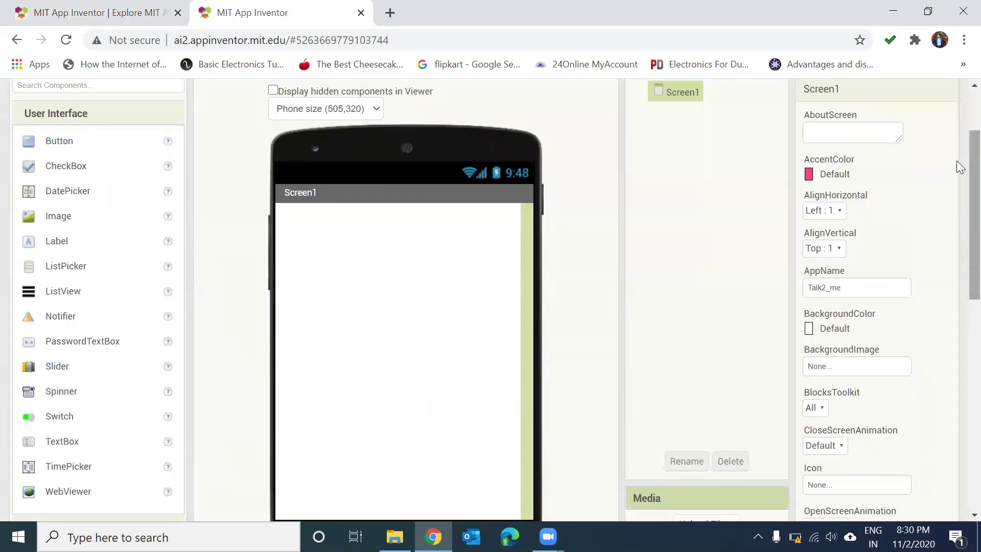
scroll(956, 153, "up", 2)
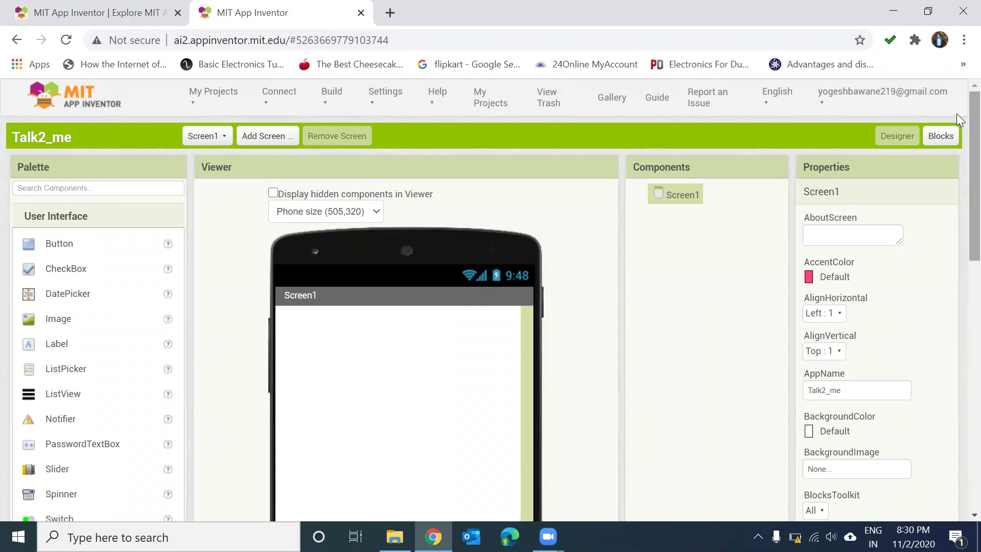
scroll(957, 117, "down", 1)
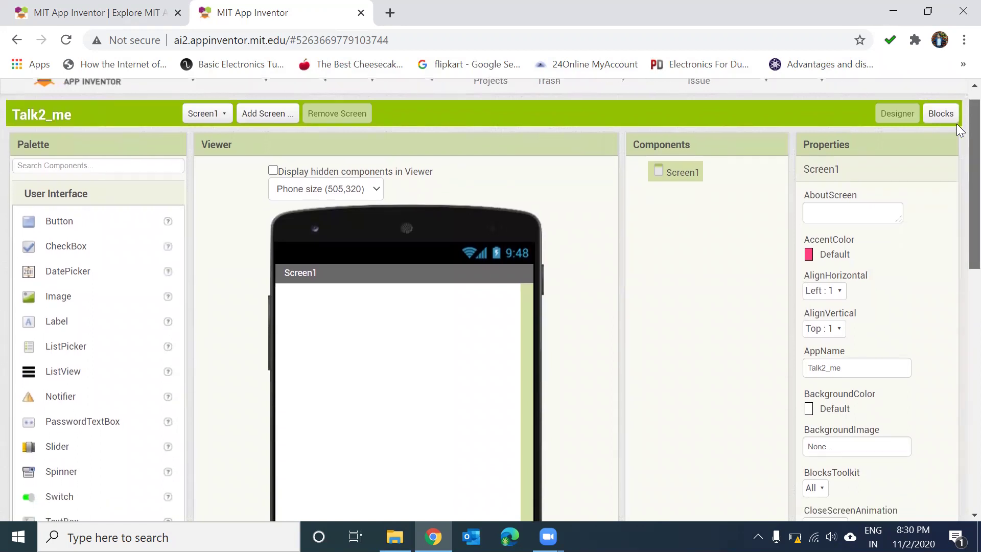
scroll(957, 128, "down", 1)
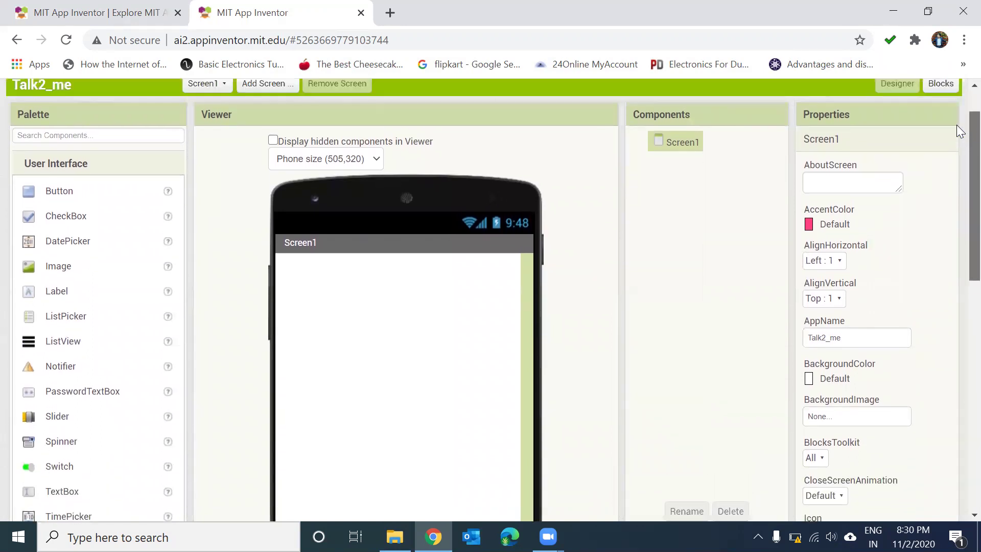
scroll(957, 129, "up", 2)
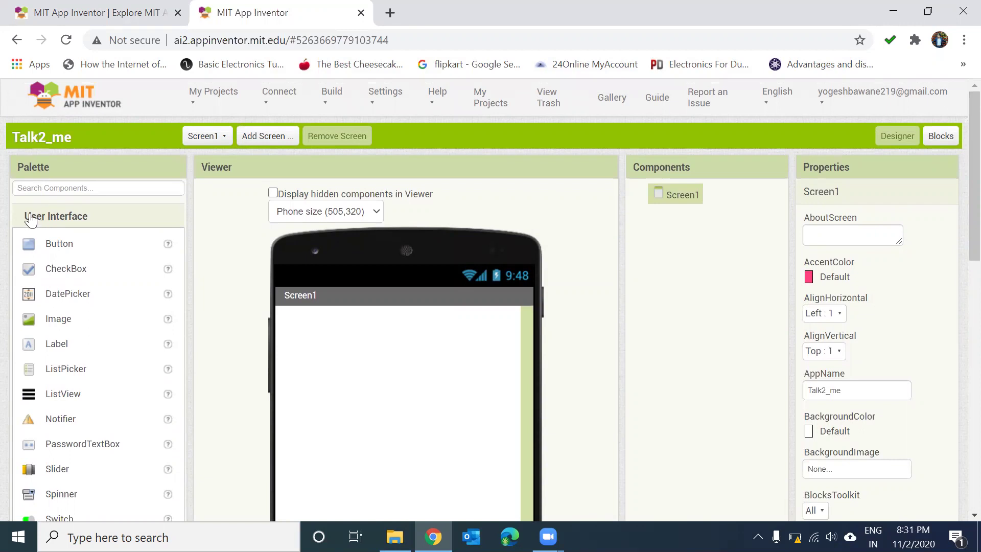
left_click_drag(12, 164, 50, 165)
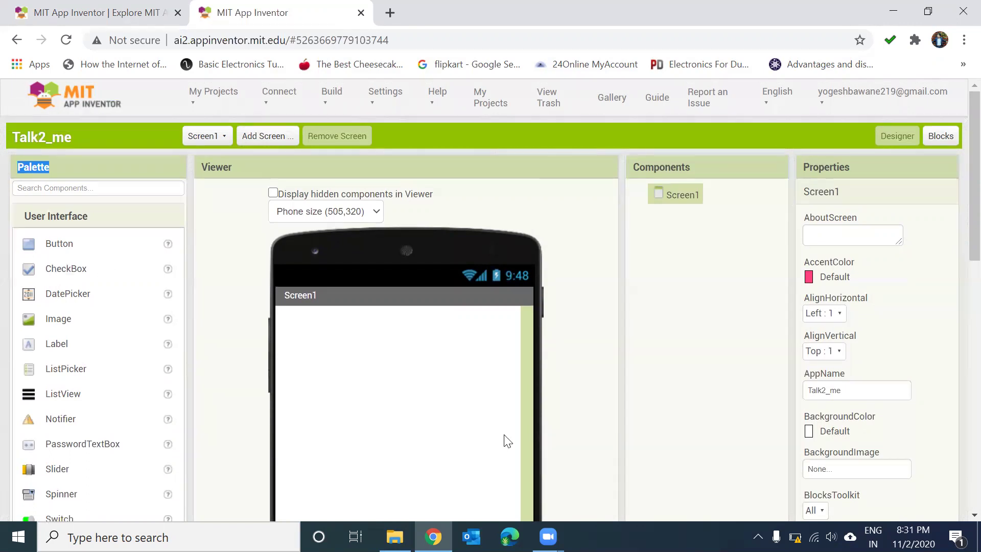
Read the Button component's description and look at the CheckBox and DatePicker entries among the User Interface components
left_click(168, 245)
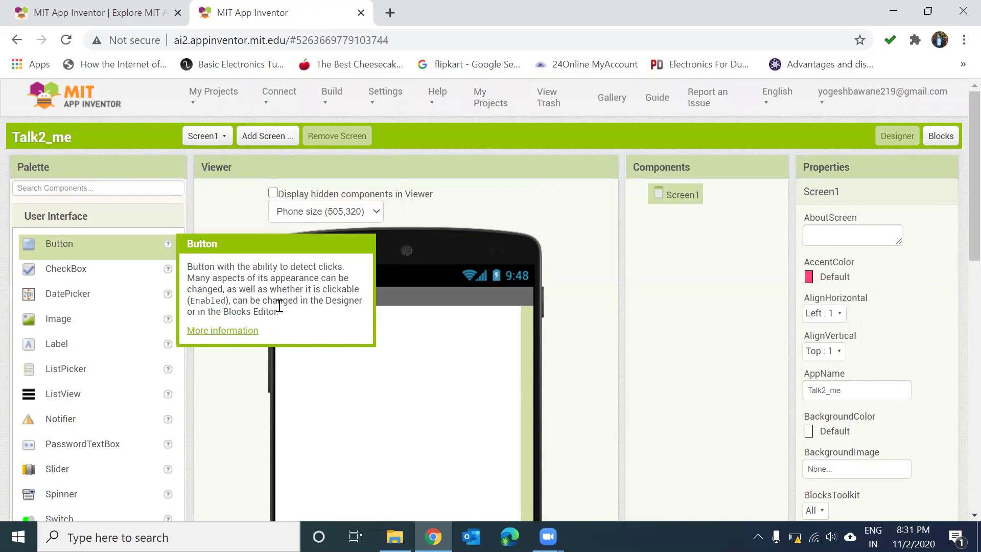
left_click_drag(279, 310, 195, 269)
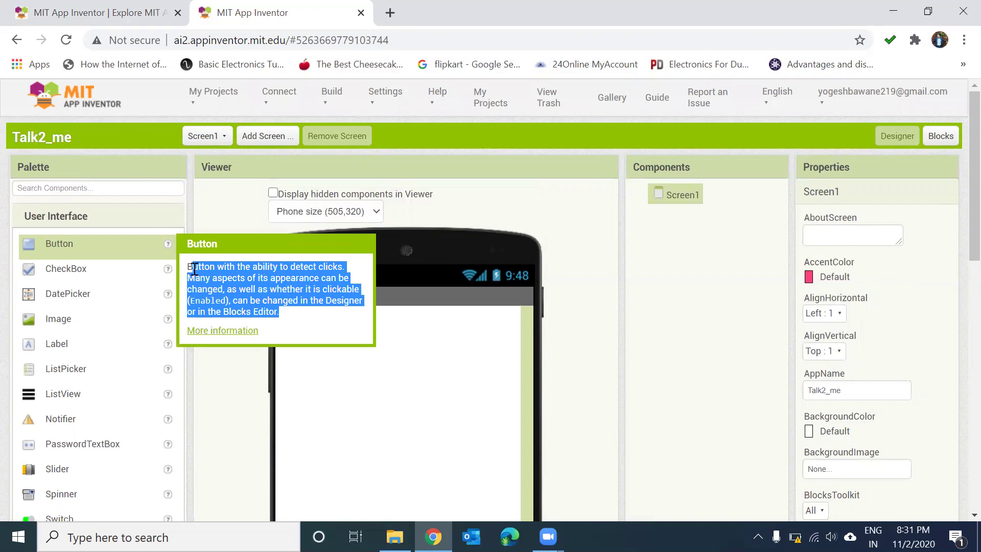
left_click(220, 363)
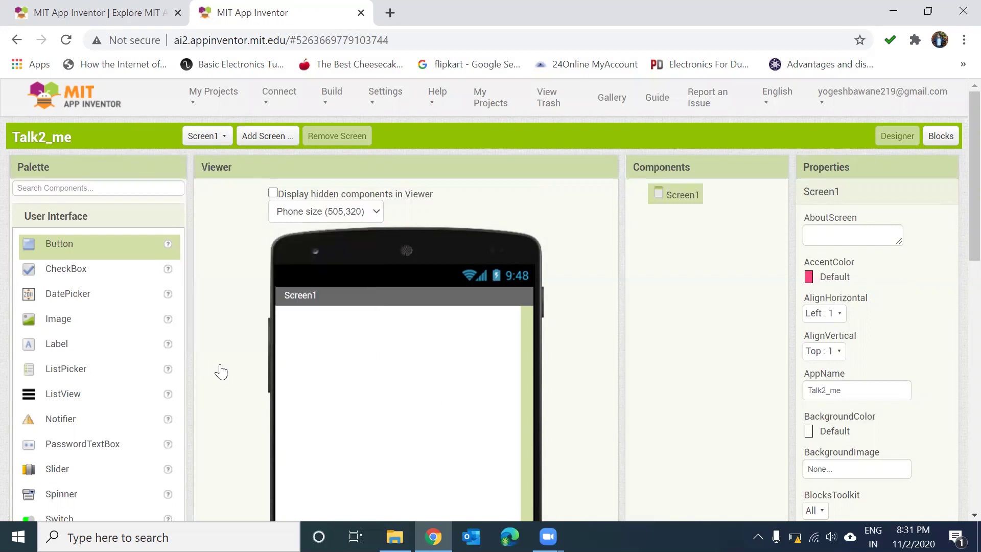
left_click(89, 275)
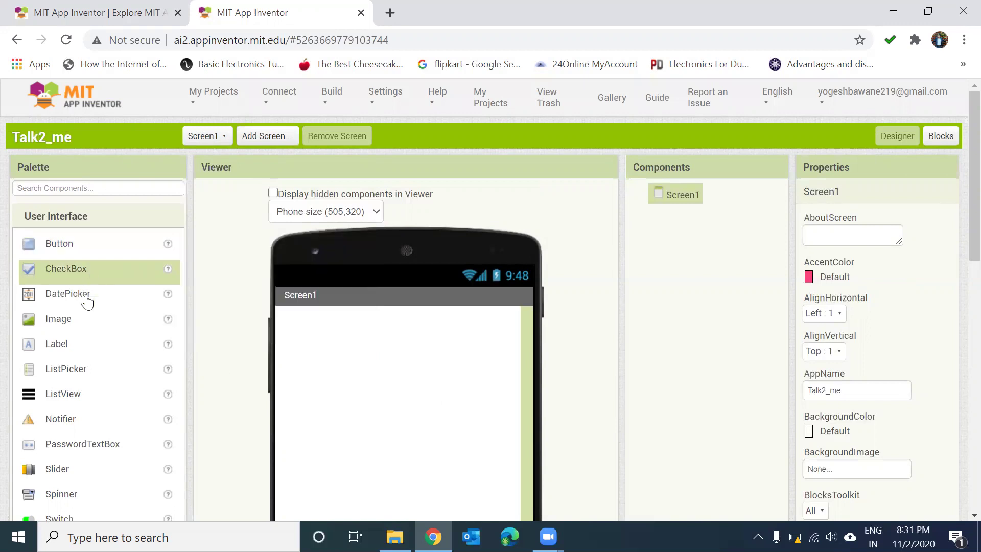
left_click(84, 299)
Examine the components in the Layout, Media, Drawing and Animation, Sensors and Social categories of the Palette
scroll(956, 184, "down", 3)
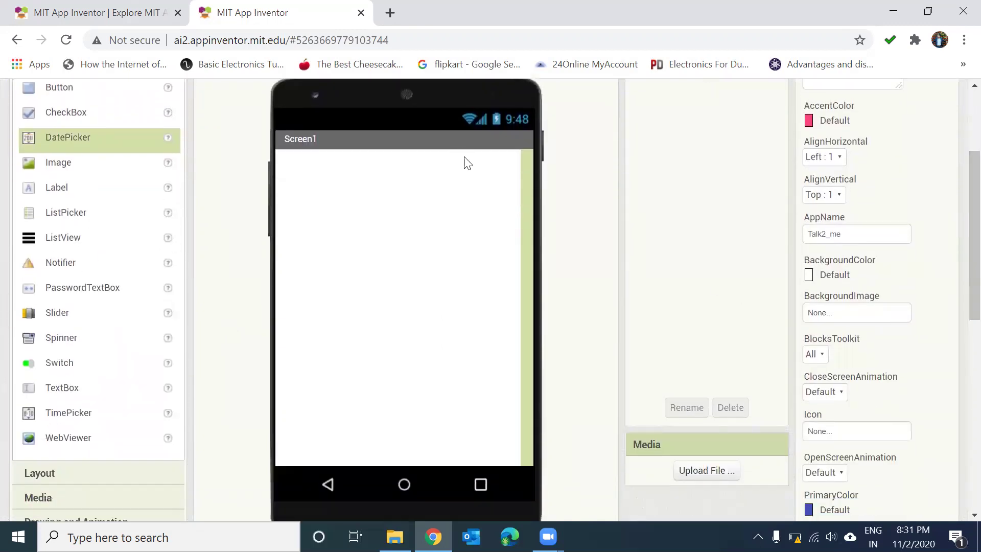
scroll(956, 195, "down", 1)
left_click(144, 415)
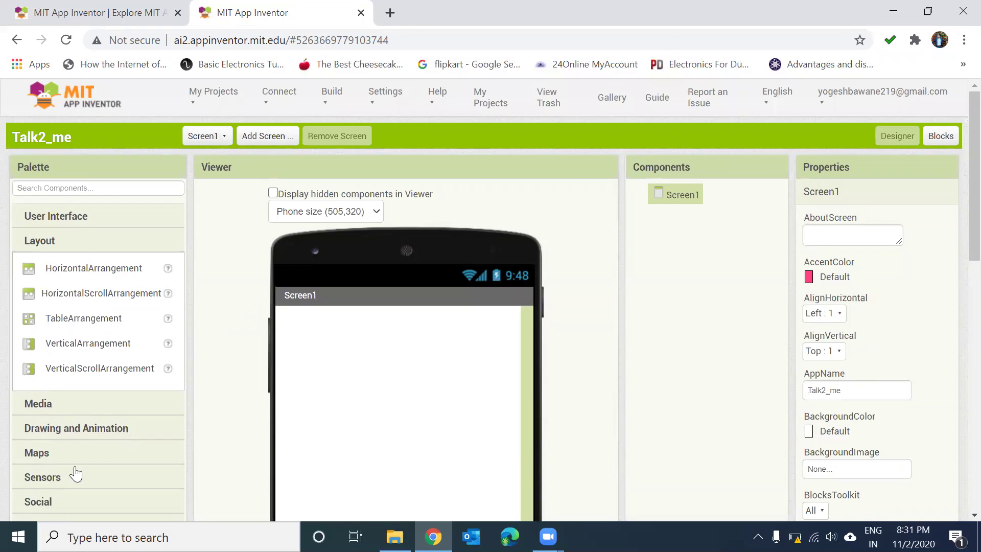
left_click(51, 406)
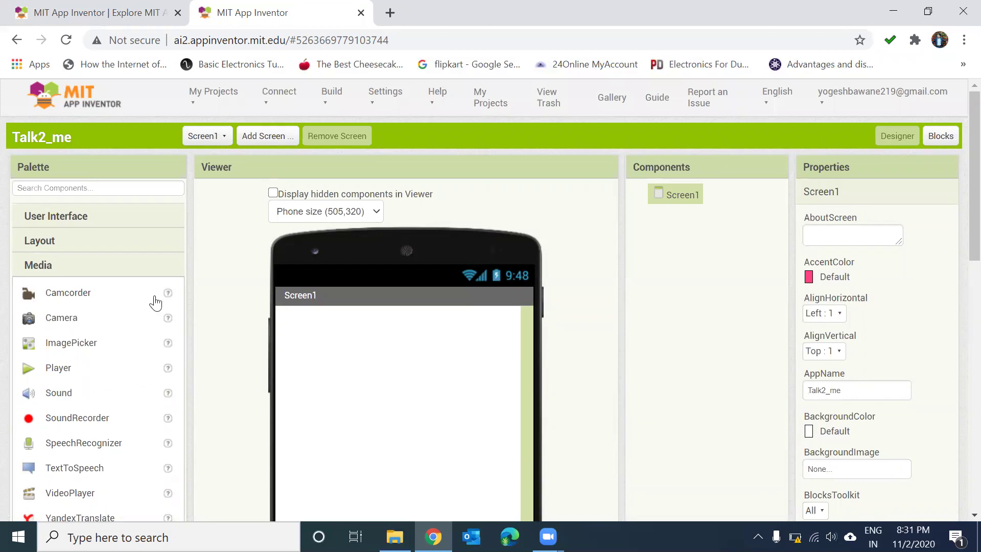
scroll(957, 204, "down", 3)
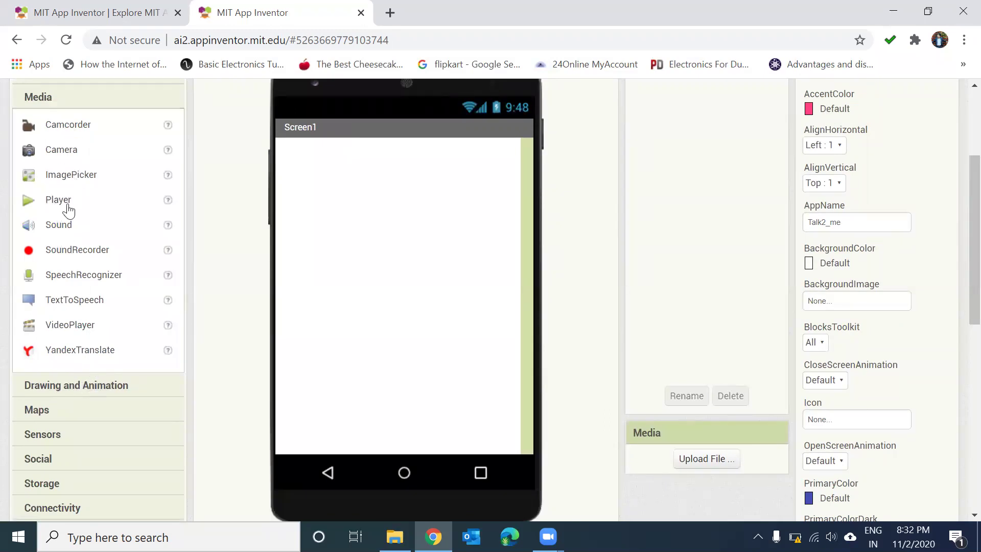
left_click(53, 388)
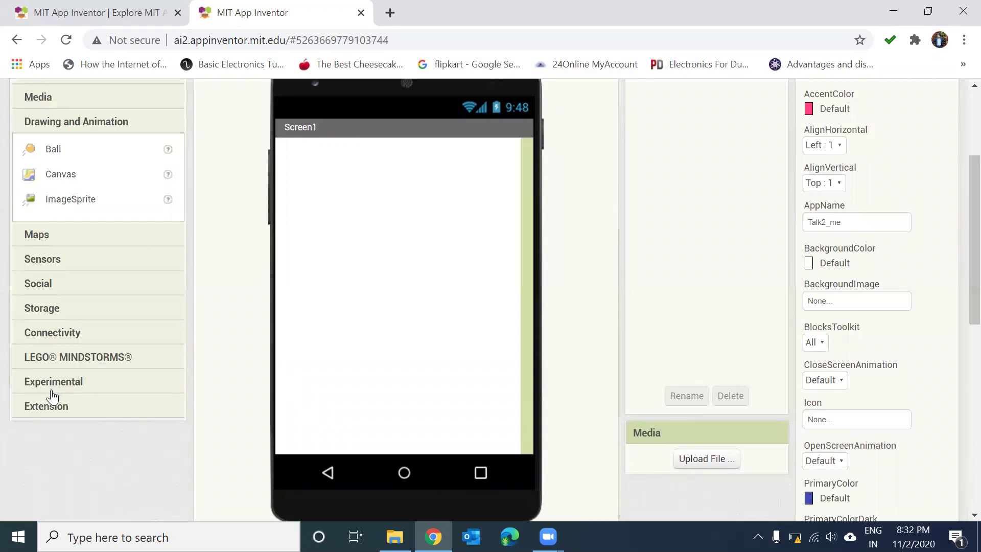
left_click(31, 262)
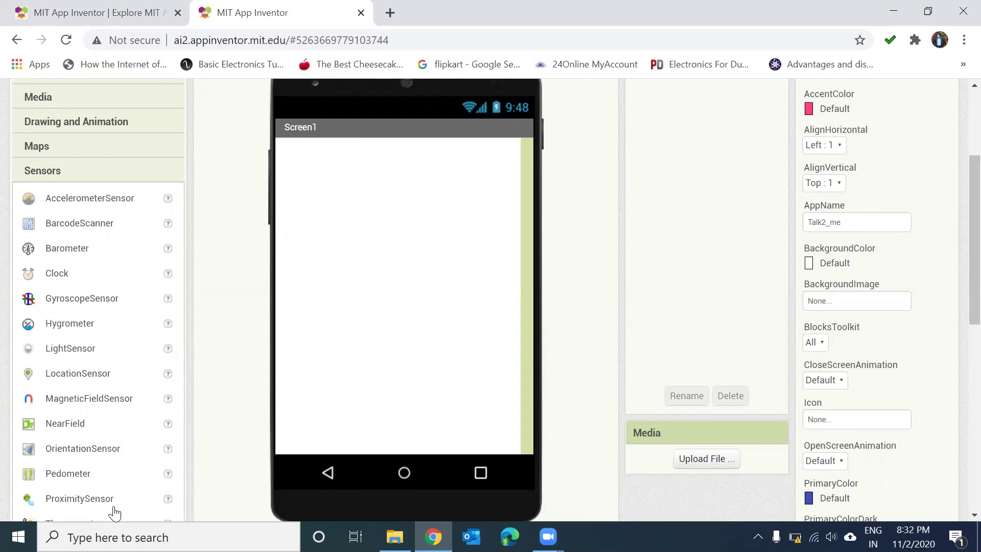
scroll(958, 225, "down", 1)
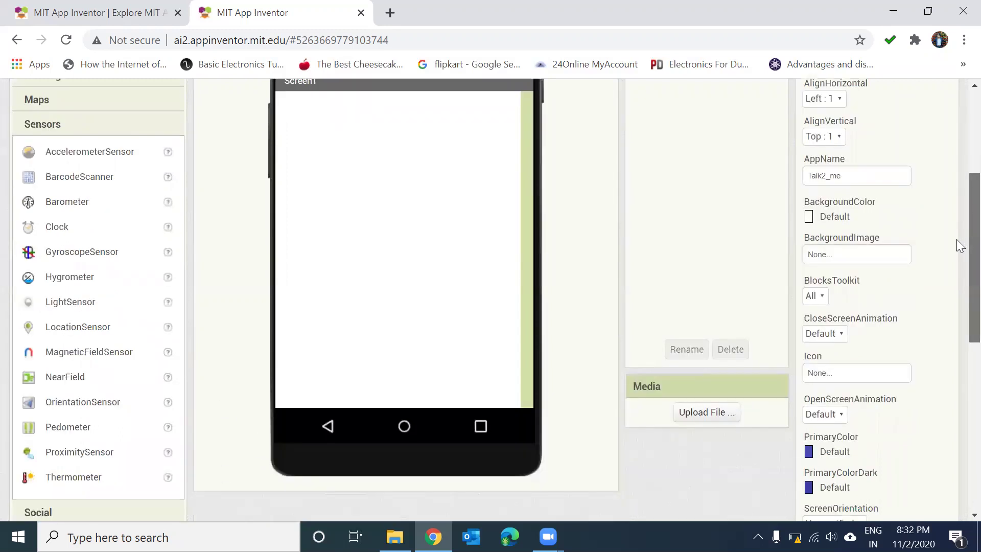
scroll(959, 245, "down", 1)
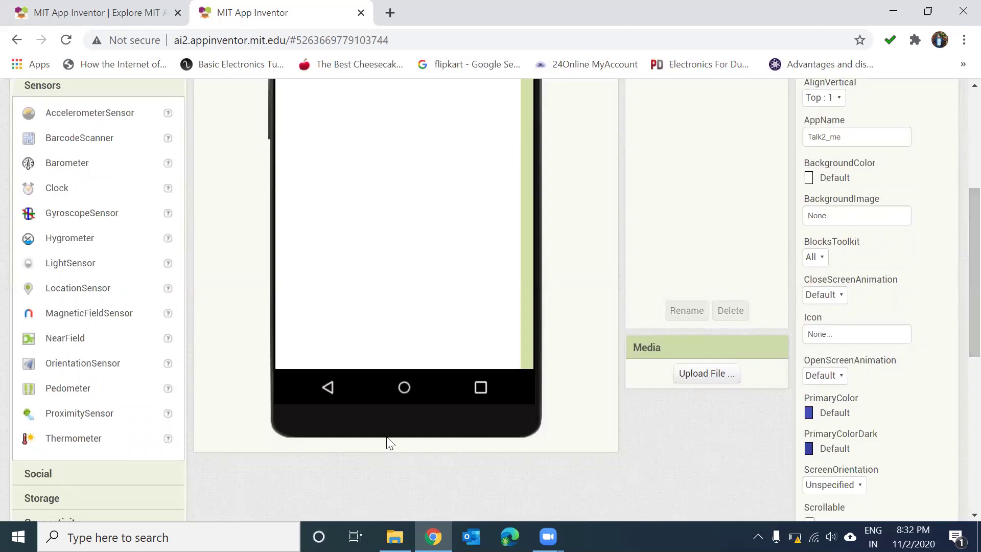
left_click(109, 475)
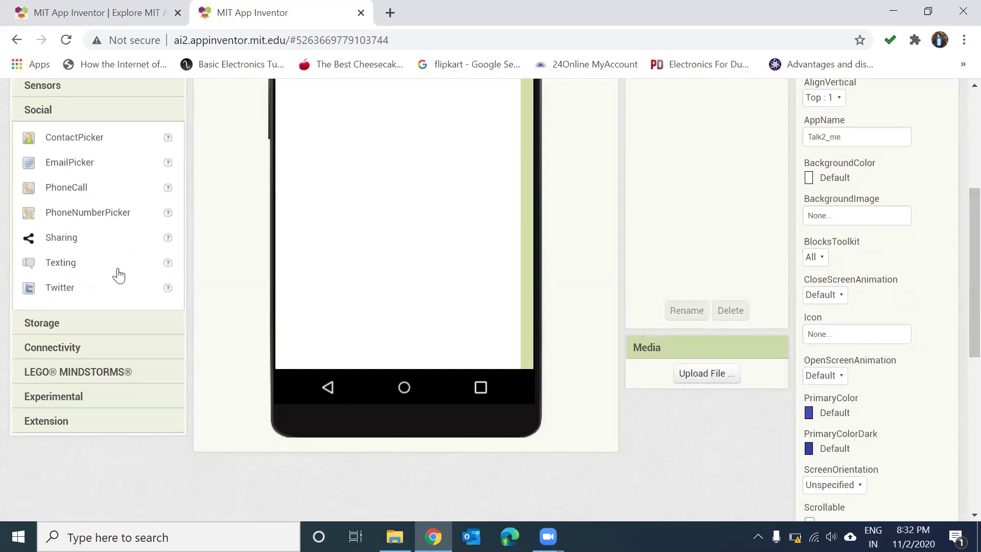
Examine the components in the Storage and Connectivity categories of the Palette
left_click(84, 326)
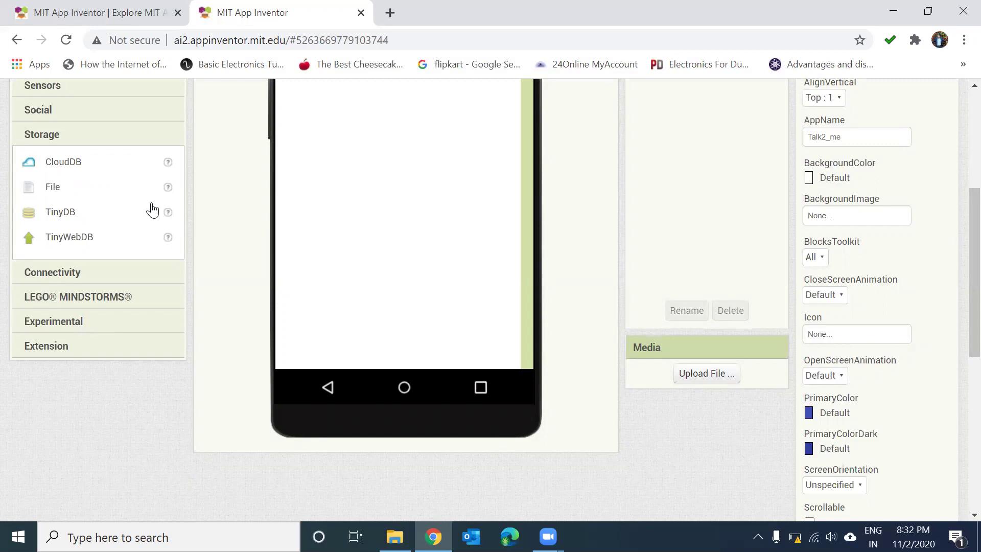
left_click(85, 278)
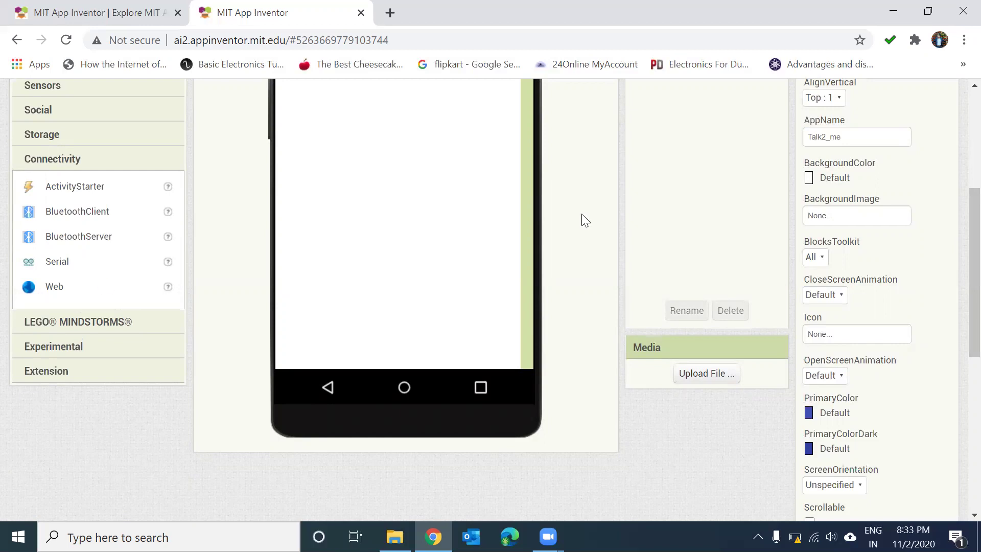
scroll(957, 284, "up", 5)
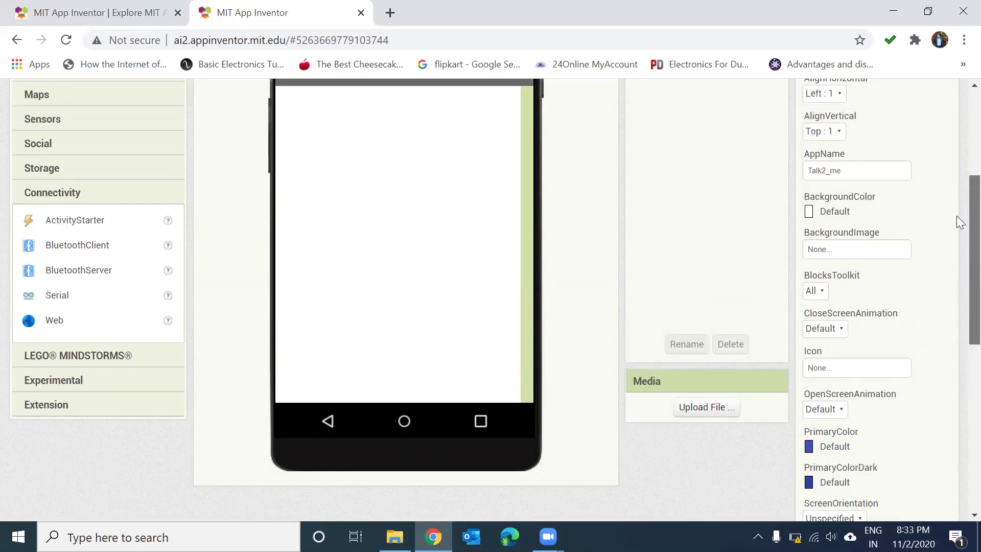
scroll(956, 196, "up", 1)
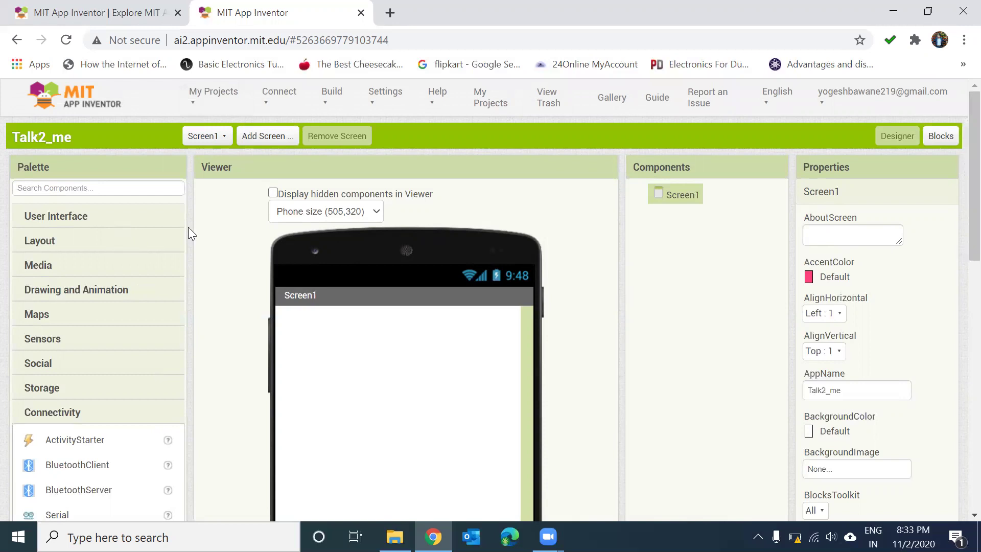
left_click_drag(55, 166, 4, 167)
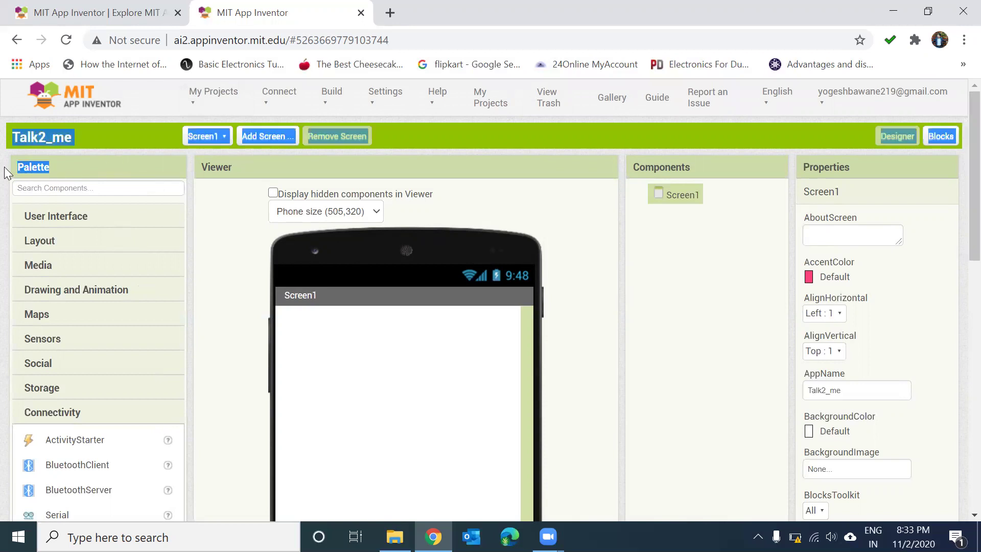
left_click(71, 174)
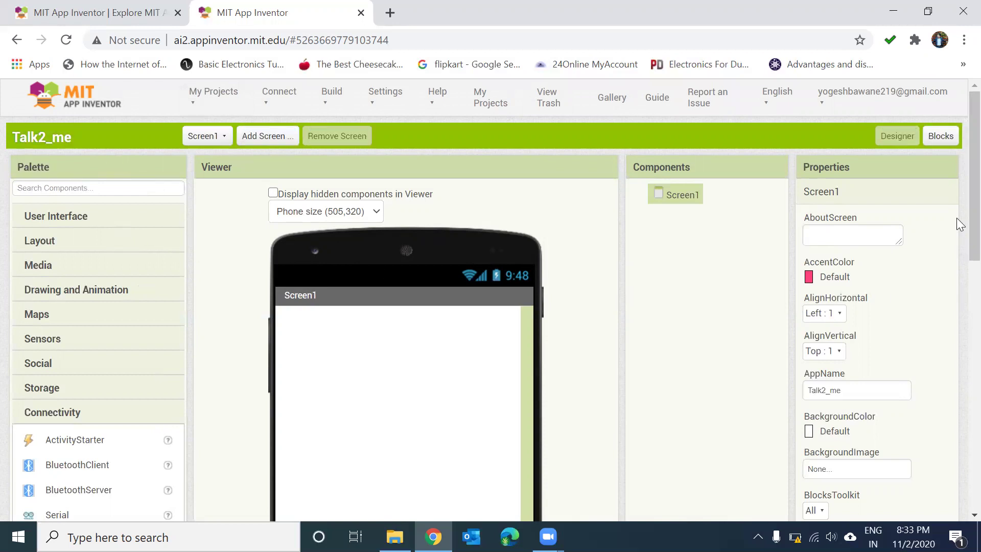
Add a Button from the User Interface components to Screen1, and select Screen1 in the component tree
left_click(69, 218)
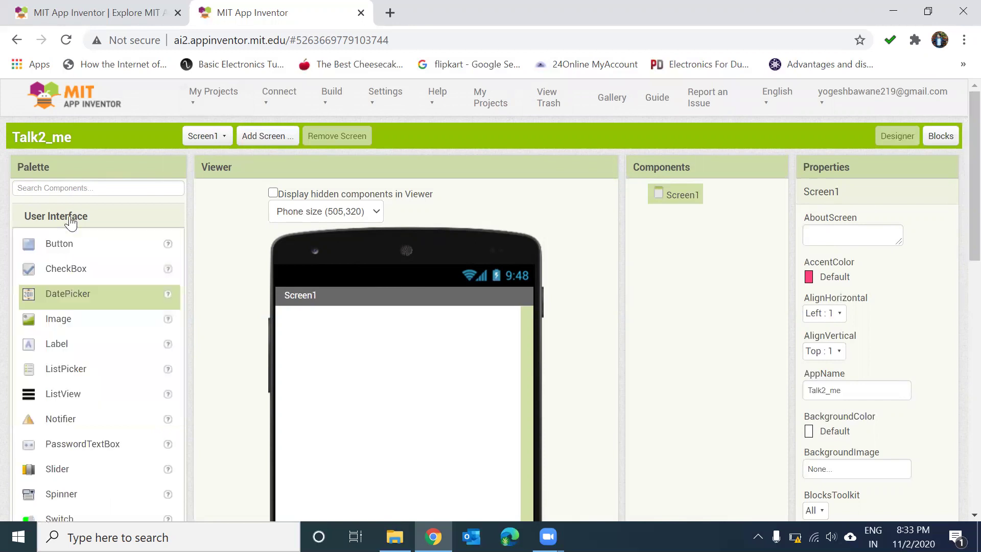
left_click_drag(79, 250, 362, 351)
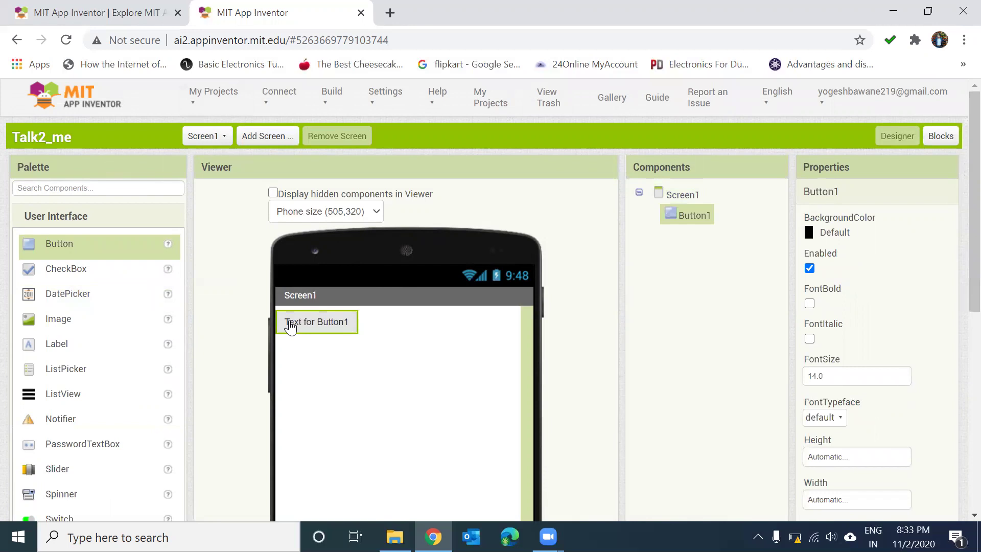
left_click_drag(634, 169, 715, 174)
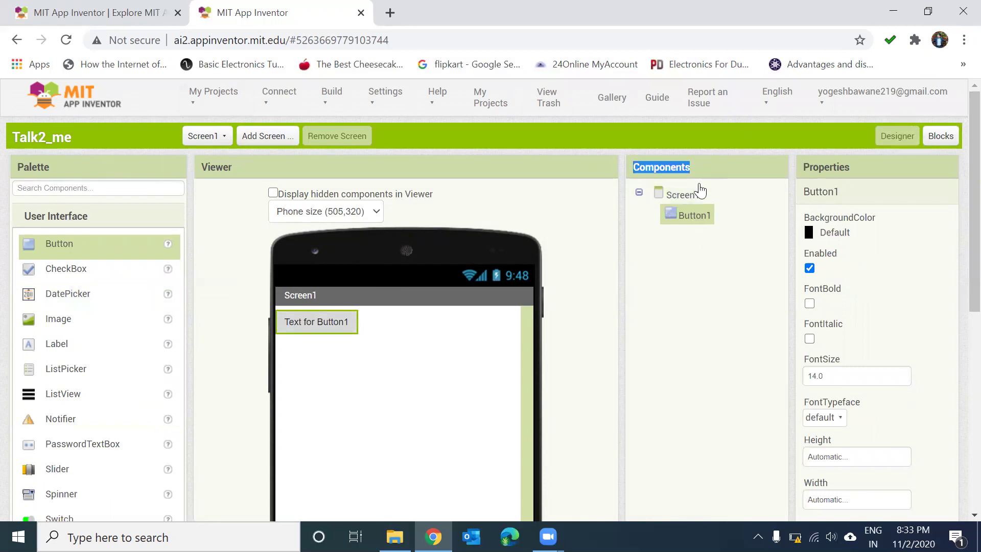
left_click(728, 250)
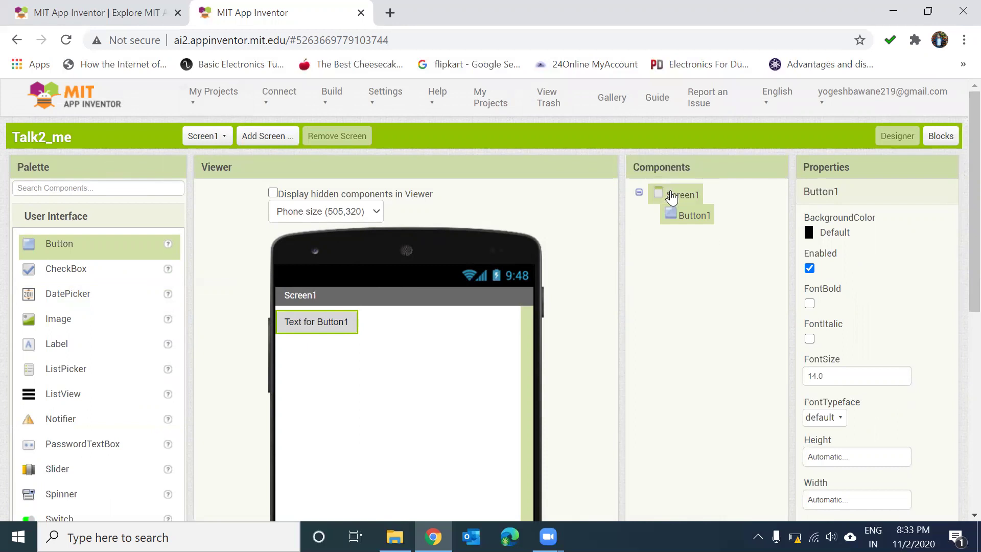
left_click(671, 196)
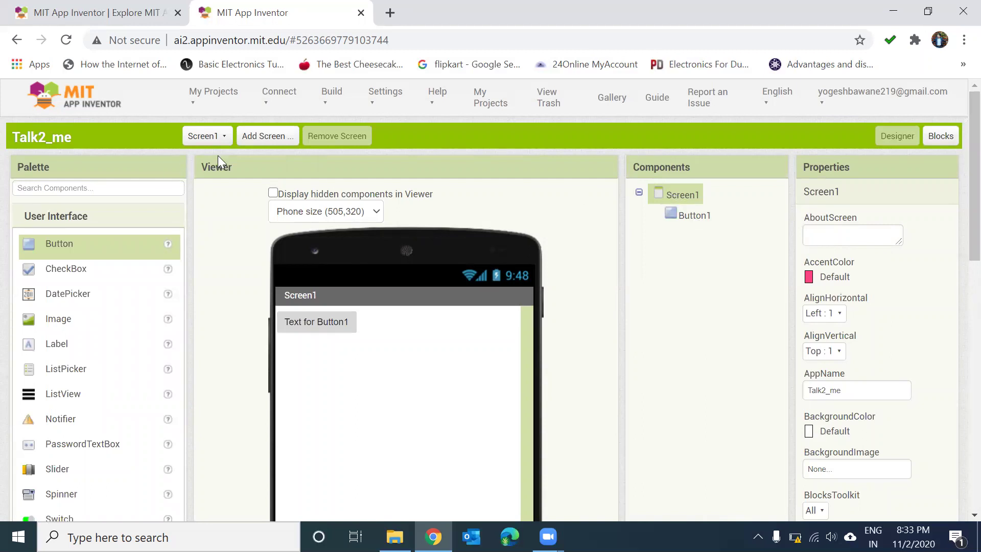
Add a new screen named Screen2 to the project and switch back to Screen1
left_click(264, 139)
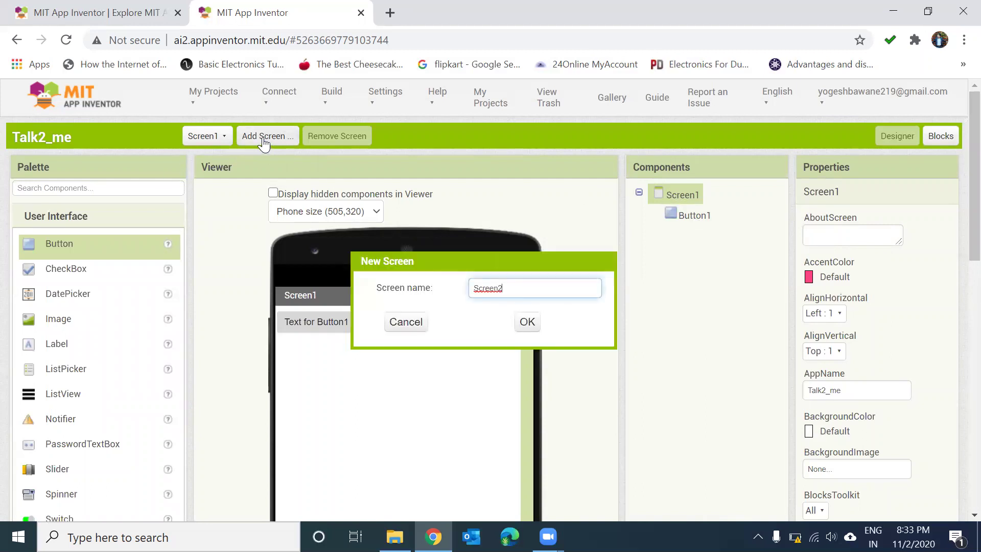
left_click(531, 321)
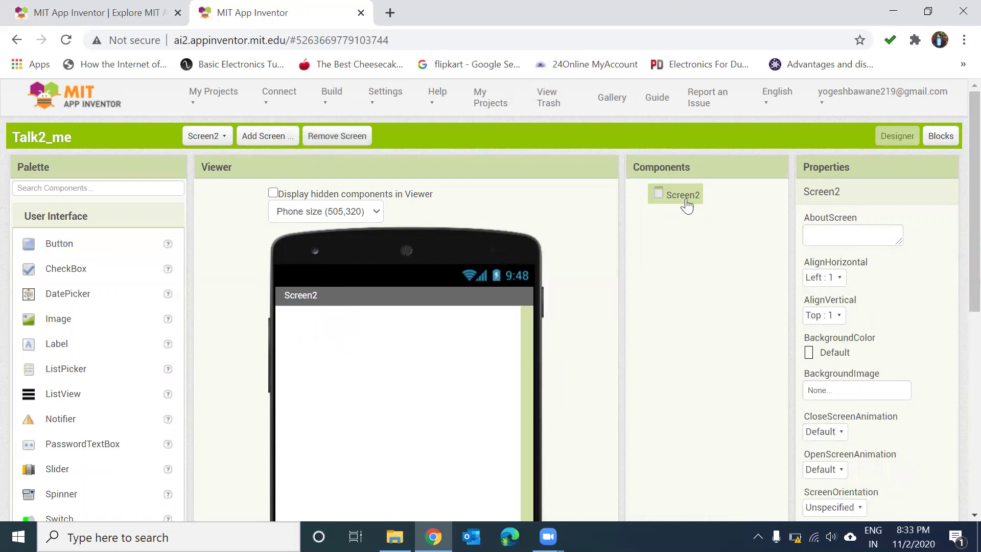
double_click(686, 204)
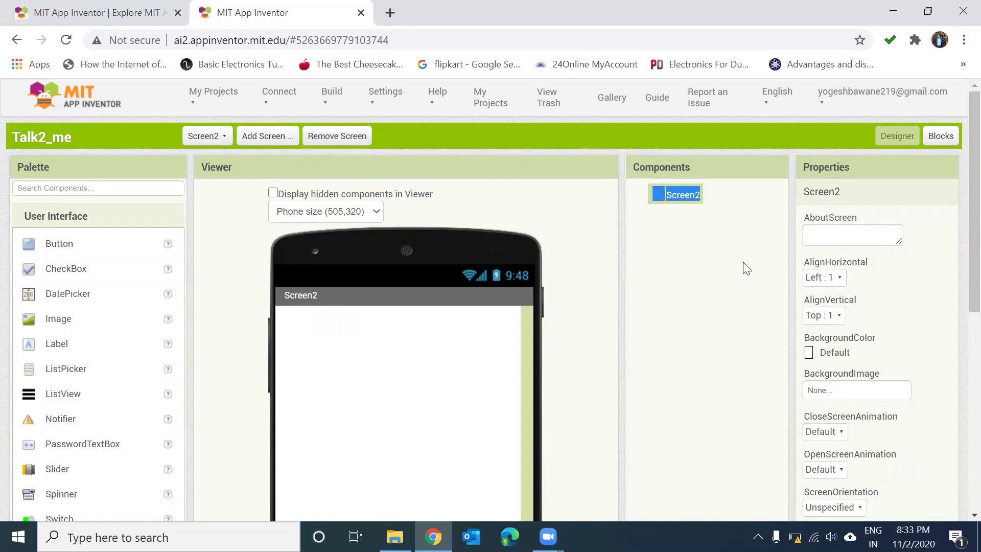
left_click(191, 137)
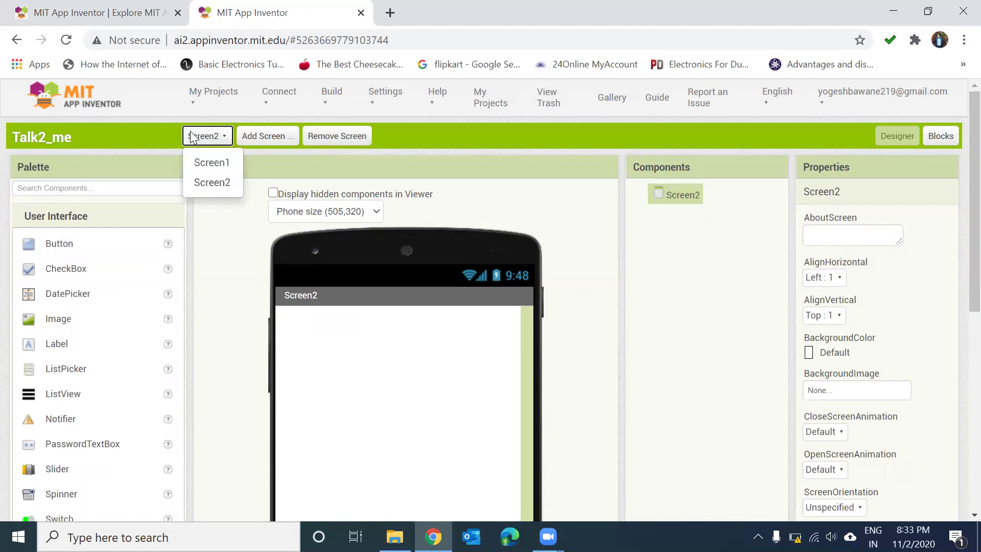
left_click(220, 164)
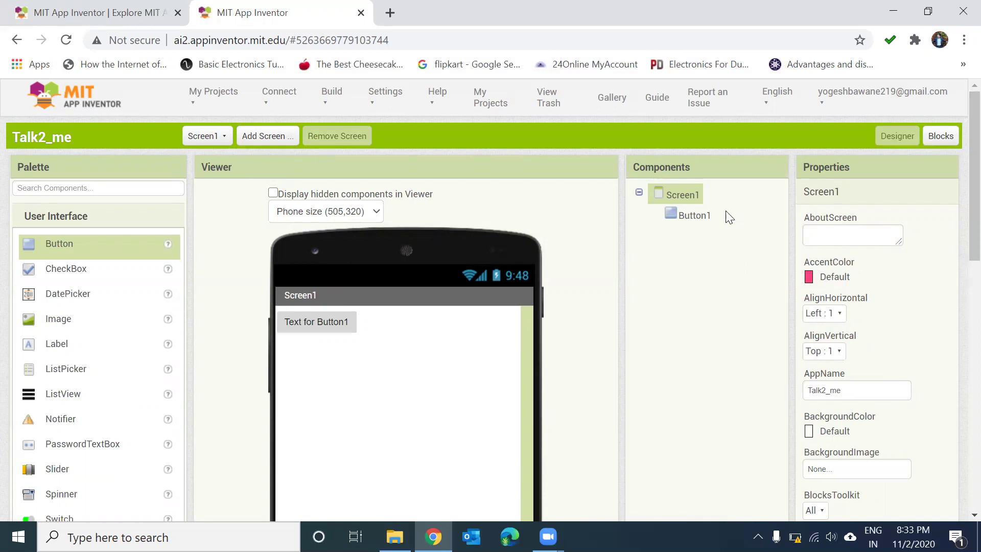
Set the Text property of the button on Screen1 to "Click Me"
left_click(690, 215)
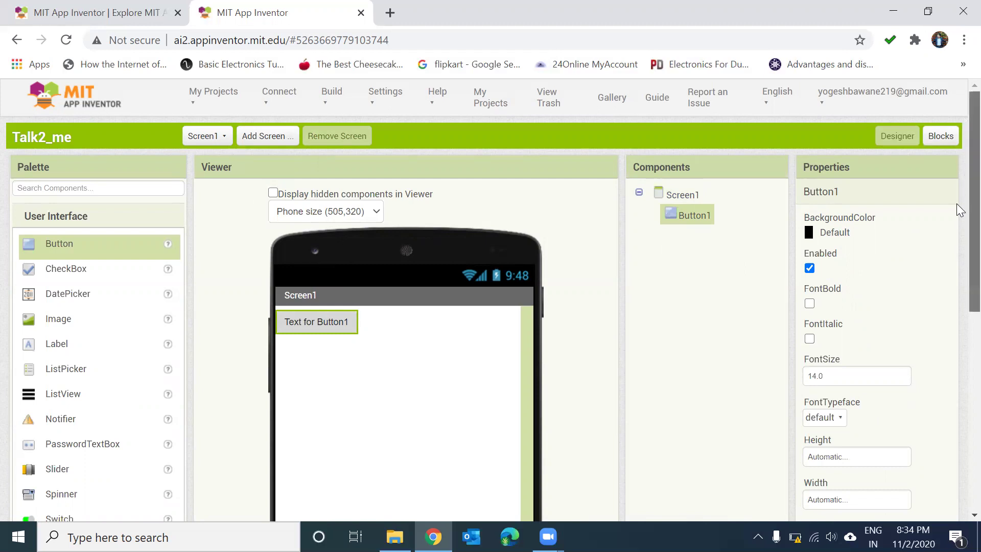
scroll(833, 197, "down", 1)
left_click_drag(804, 108, 874, 130)
left_click(875, 131)
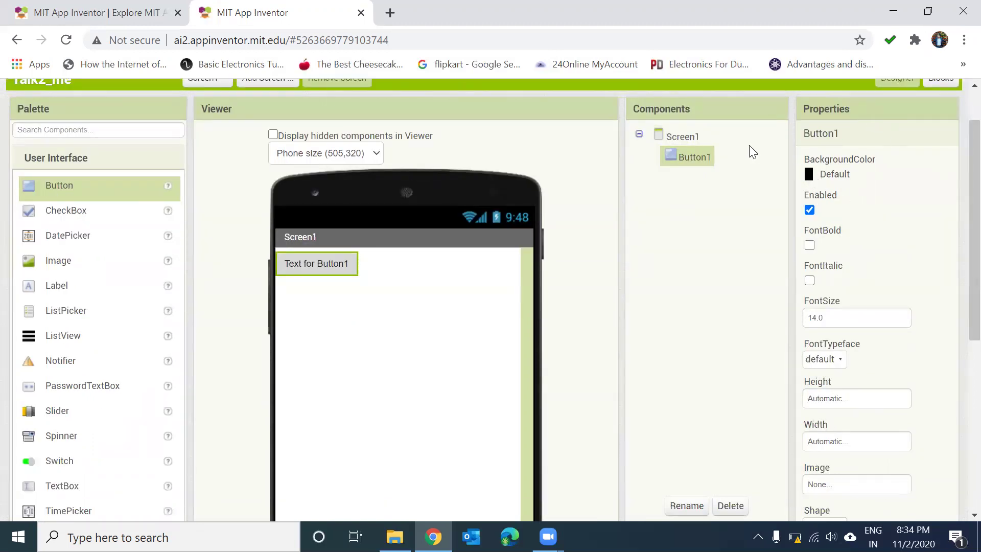
scroll(957, 220, "down", 2)
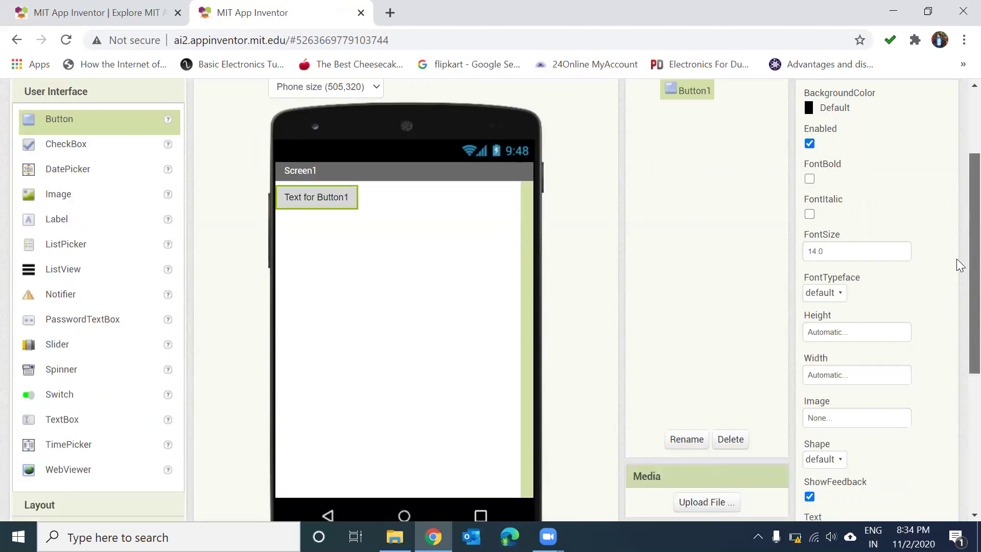
scroll(956, 258, "down", 3)
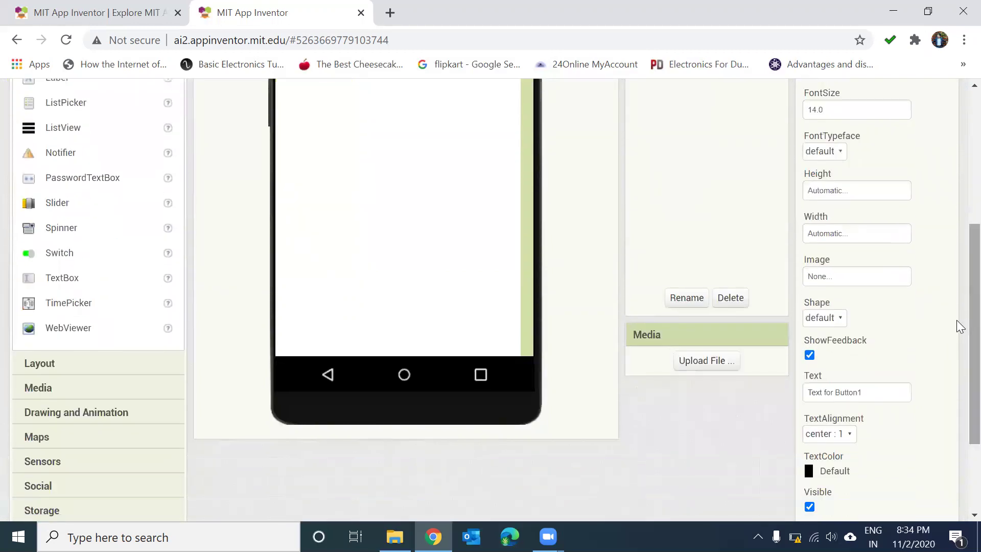
triple_click(883, 390)
key("BackSpace")
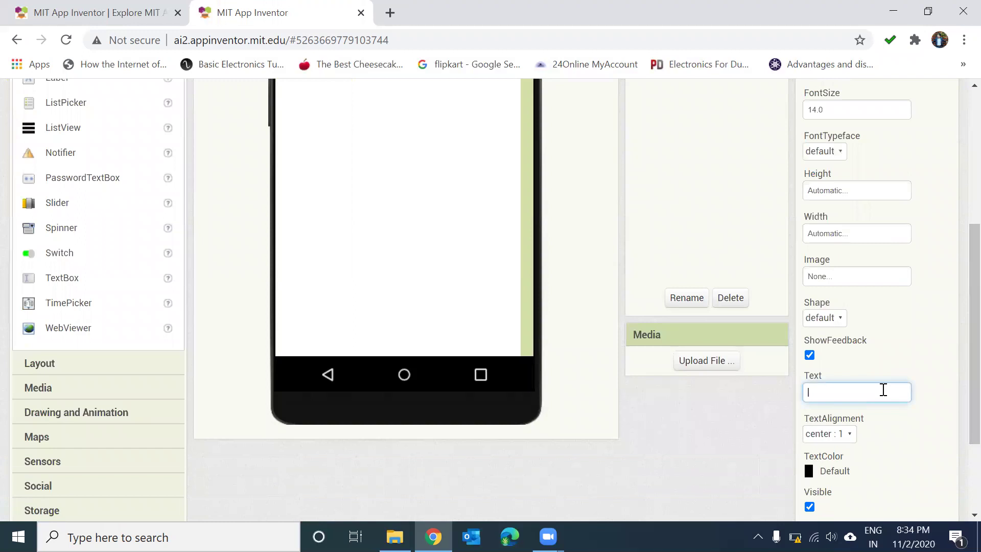
type("Clik")
key("BackSpace")
key("BackSpace")
type("ick Me")
left_click(940, 402)
scroll(959, 344, "up", 4)
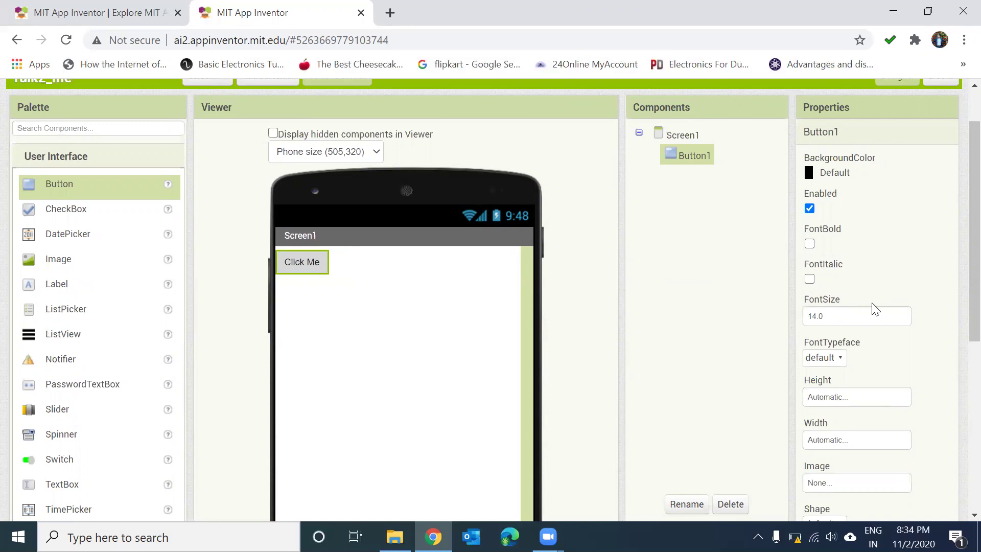
scroll(956, 215, "up", 2)
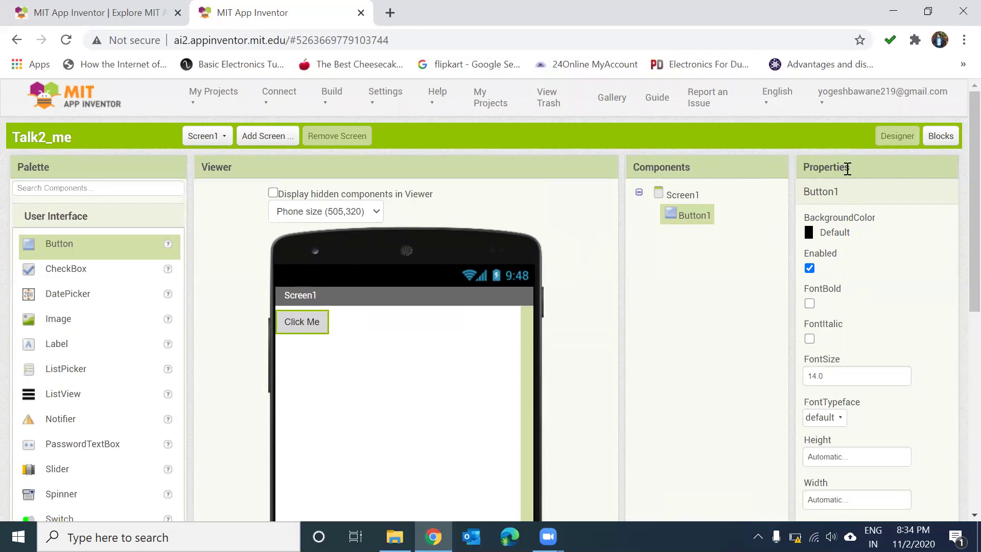
left_click_drag(851, 168, 796, 168)
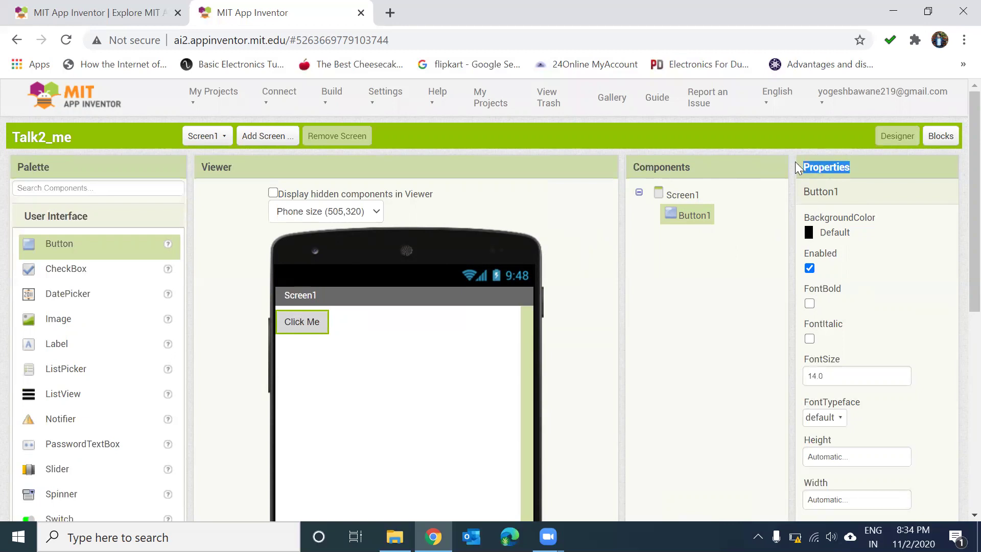
left_click(733, 241)
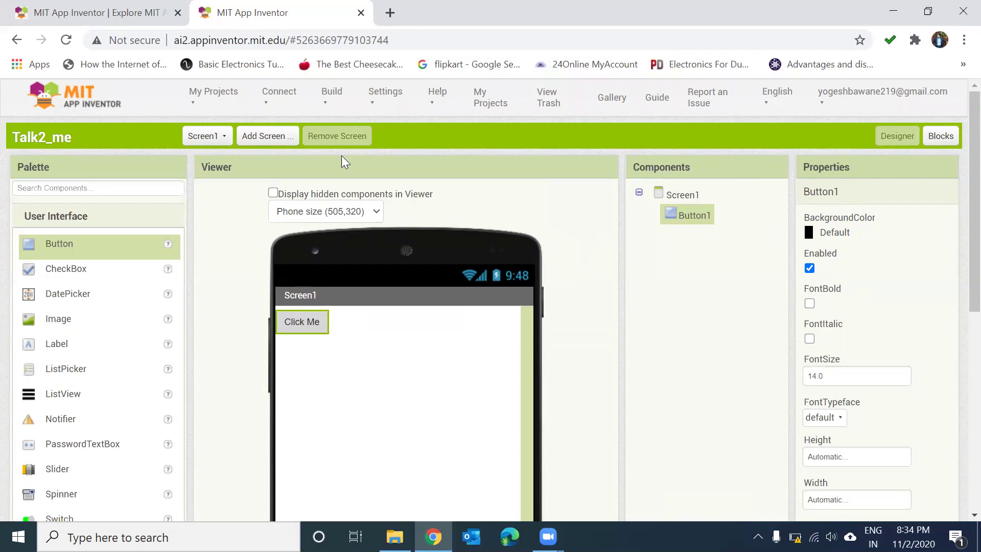
Open the My Projects list and look through the existing projects
left_click(229, 102)
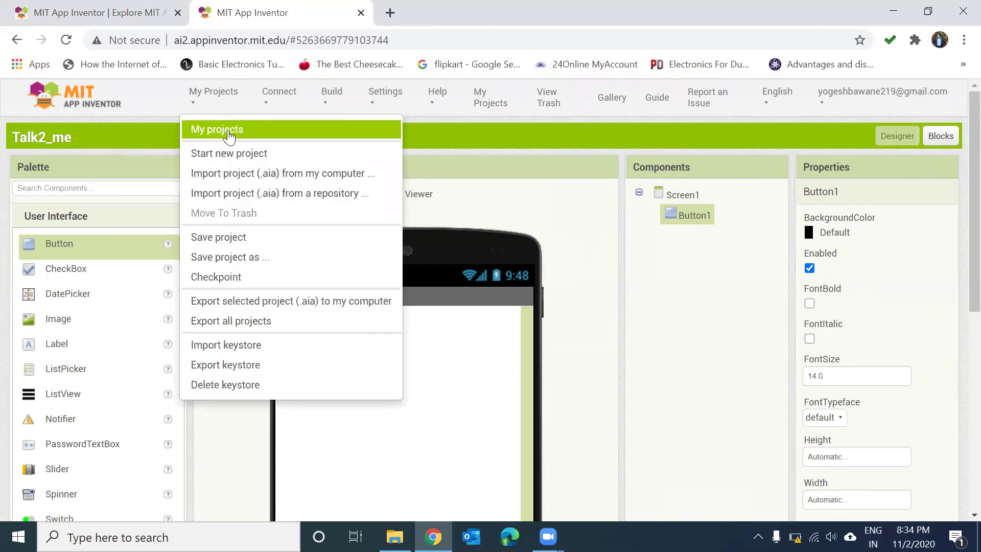
left_click(229, 133)
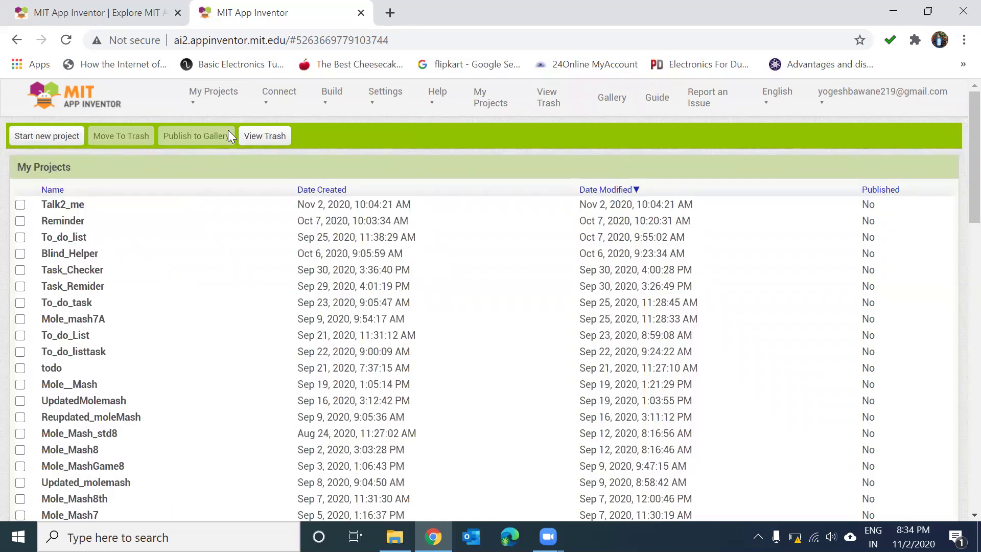
scroll(956, 170, "down", 2)
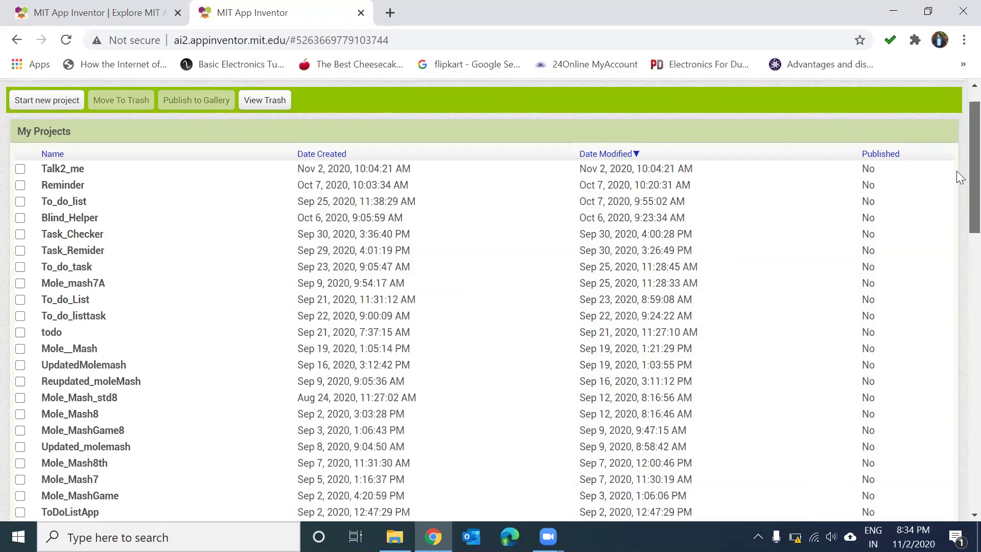
scroll(961, 97, "up", 2)
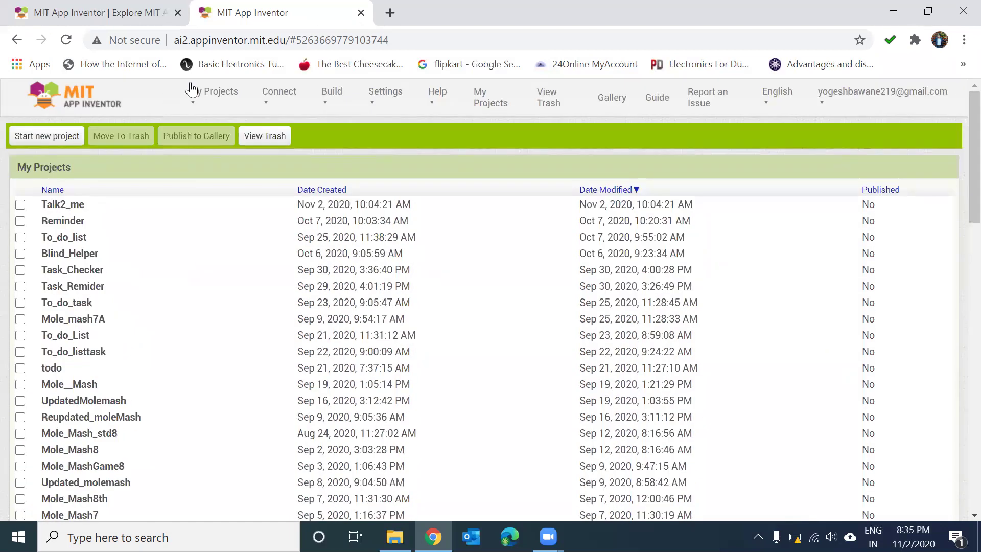
Create a new App Inventor project named Myfirst_App
left_click(209, 95)
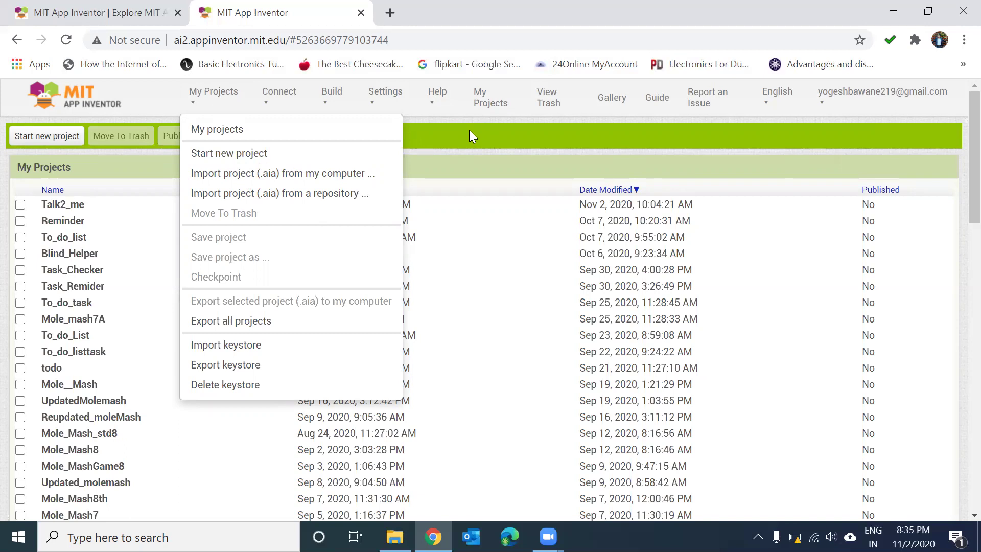
left_click(292, 153)
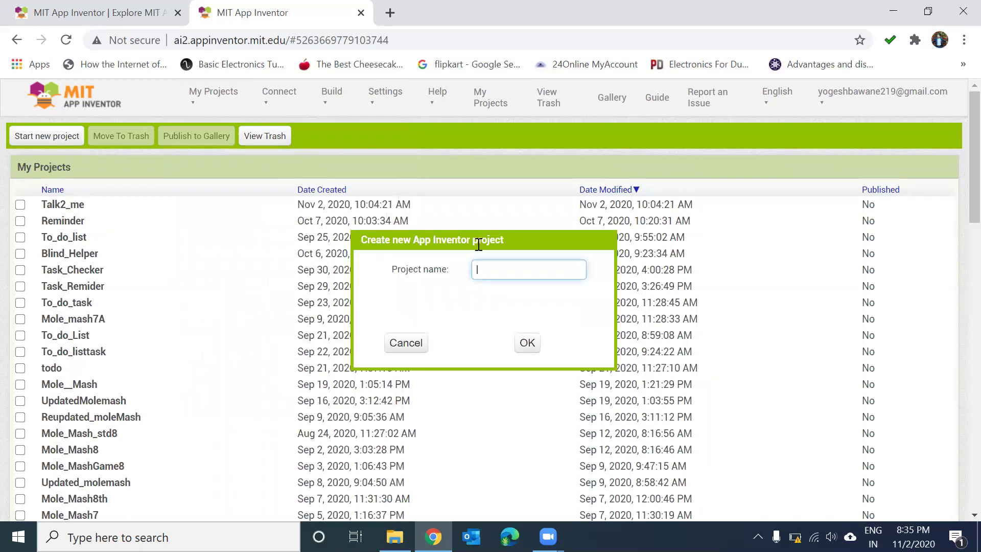
type("My")
type("fisr")
key("BackSpace")
key("BackSpace")
key("BackSpace")
type("irst")
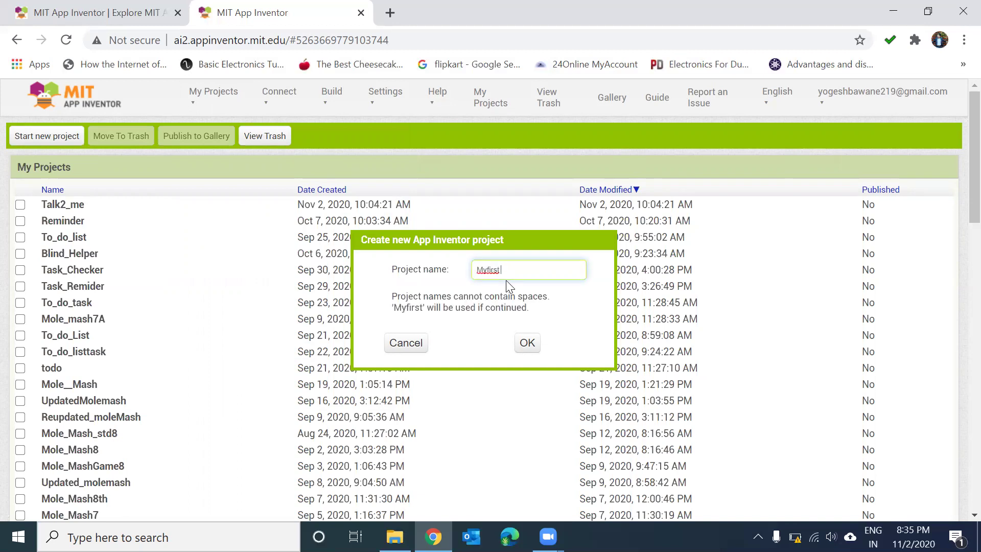
key("BackSpace")
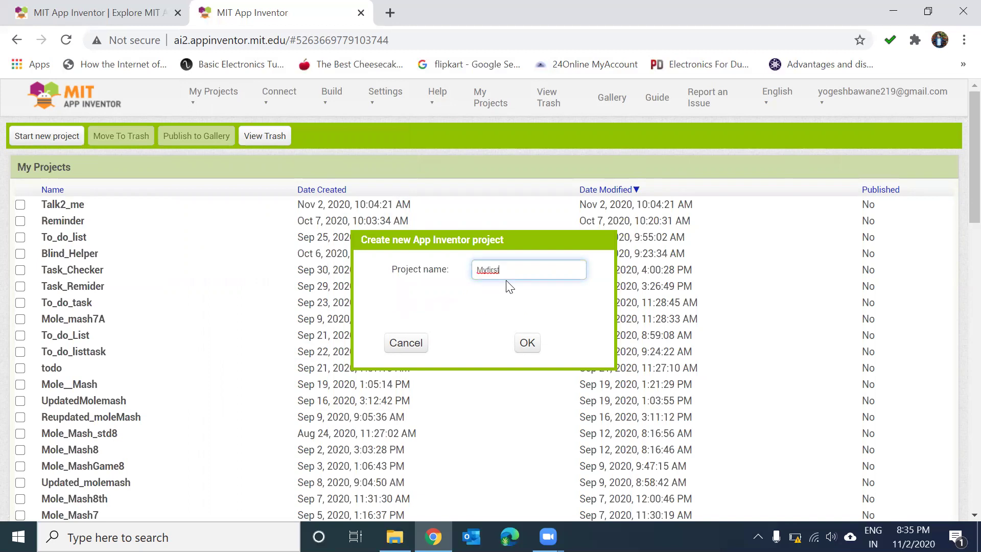
type("_name")
key("BackSpace")
key("BackSpace")
key("BackSpace")
type("App")
left_click(528, 342)
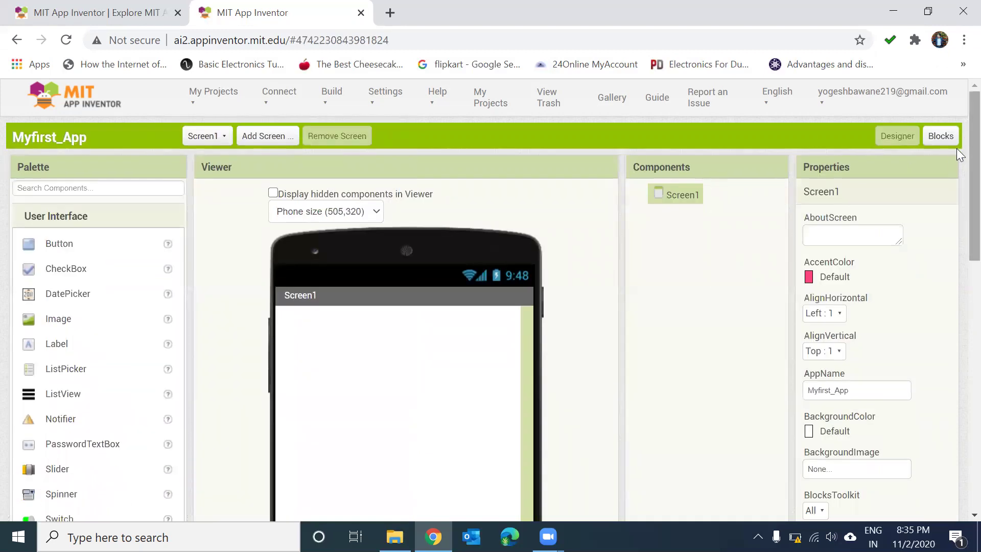
scroll(956, 217, "down", 4)
scroll(956, 205, "up", 2)
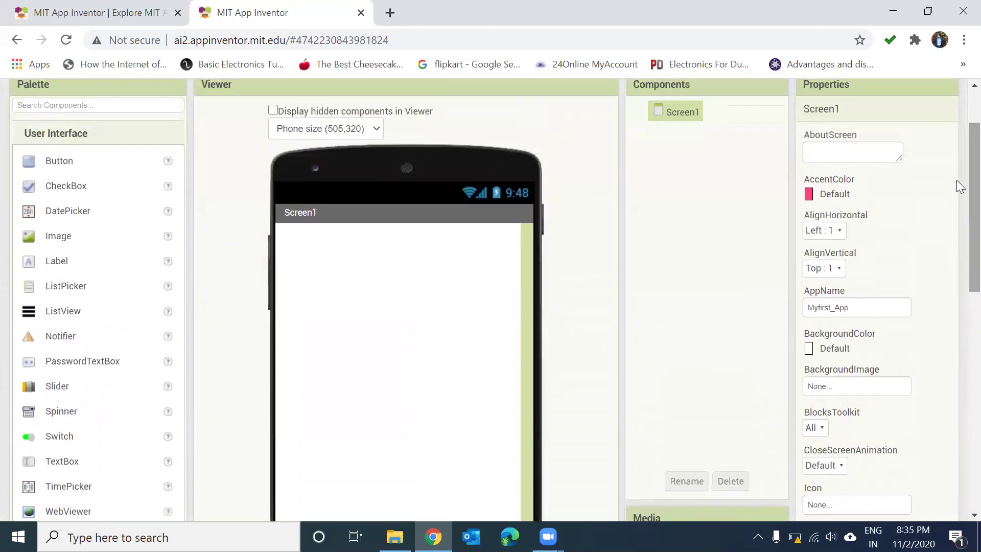
Preview Screen1 at tablet size and monitor size, and return the preview to phone size
left_click(301, 130)
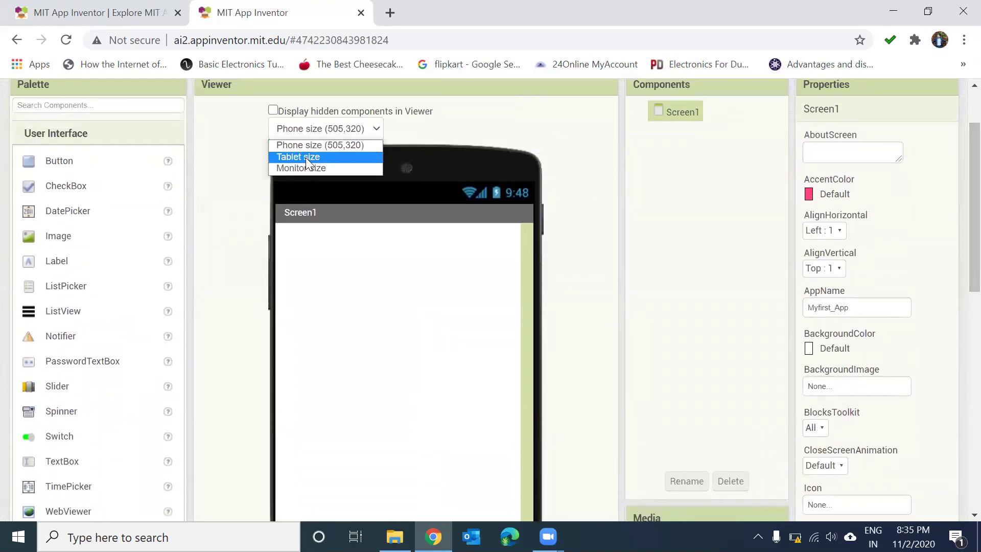
left_click(308, 160)
left_click(294, 130)
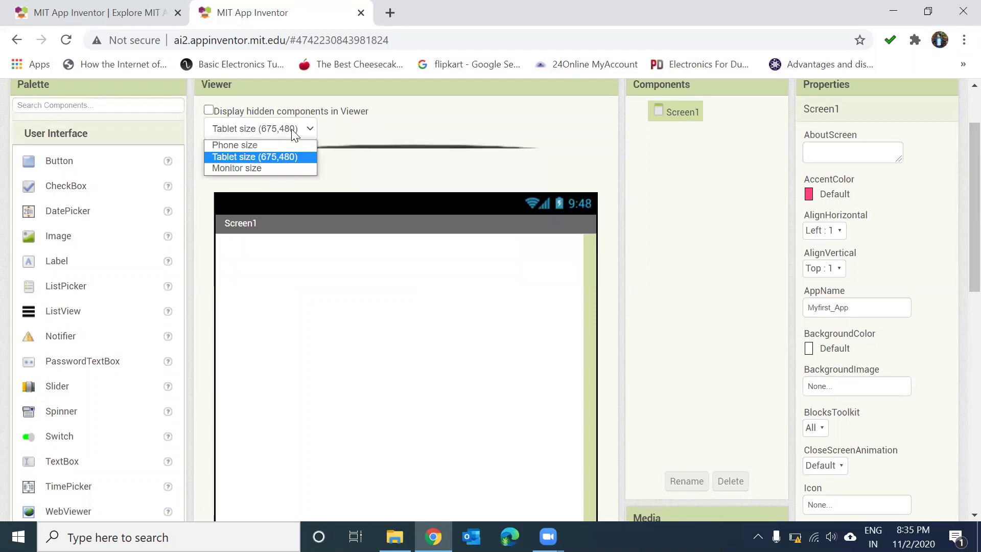
left_click(295, 168)
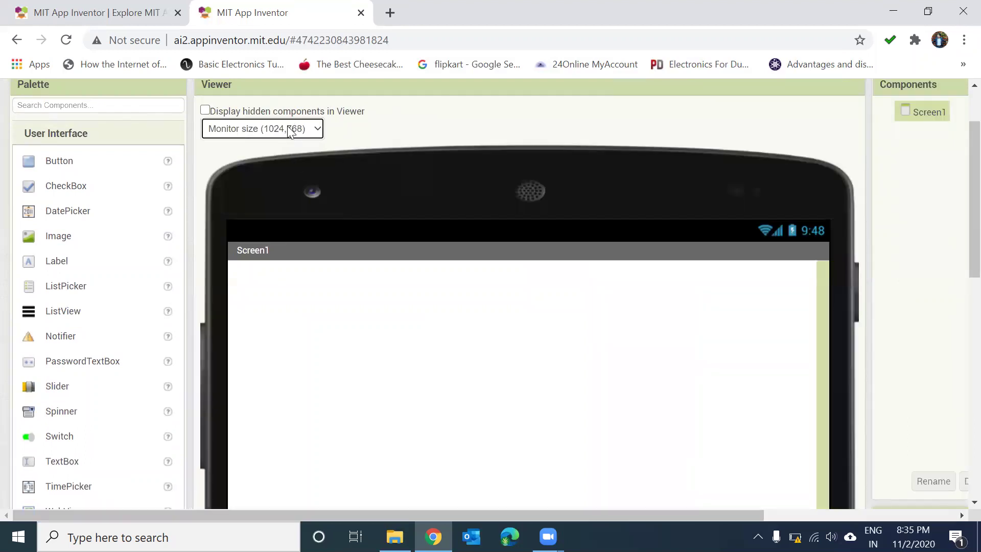
left_click(289, 130)
left_click(258, 128)
left_click(259, 131)
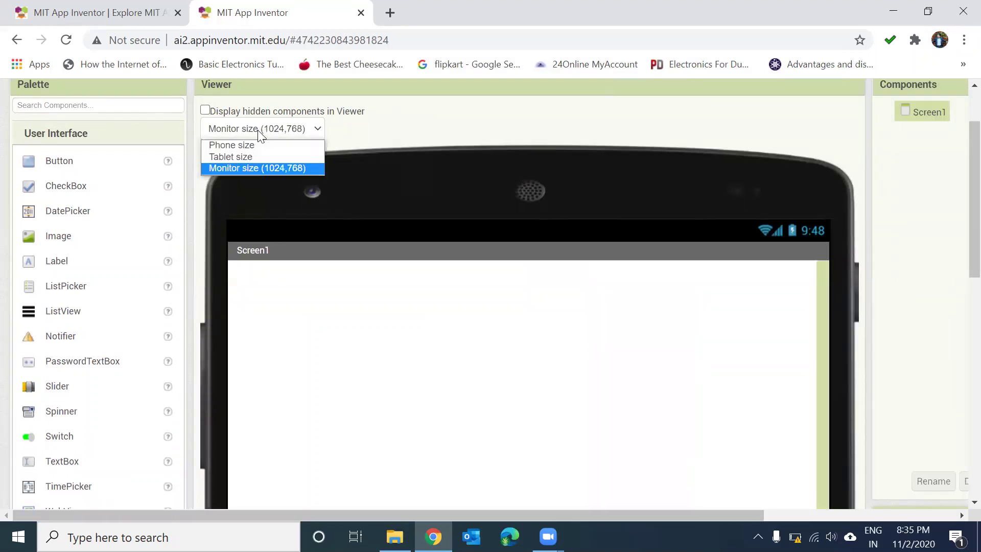
left_click(254, 146)
Look through the options for connecting a test device and for building the app as an .apk
scroll(959, 204, "up", 2)
scroll(219, 102, "down", 2)
scroll(960, 84, "up", 2)
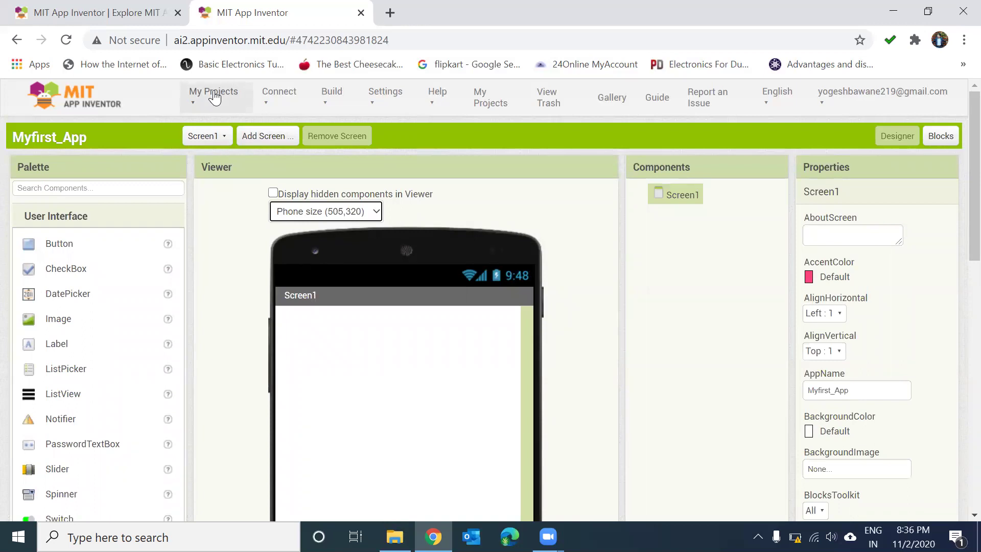
left_click(280, 108)
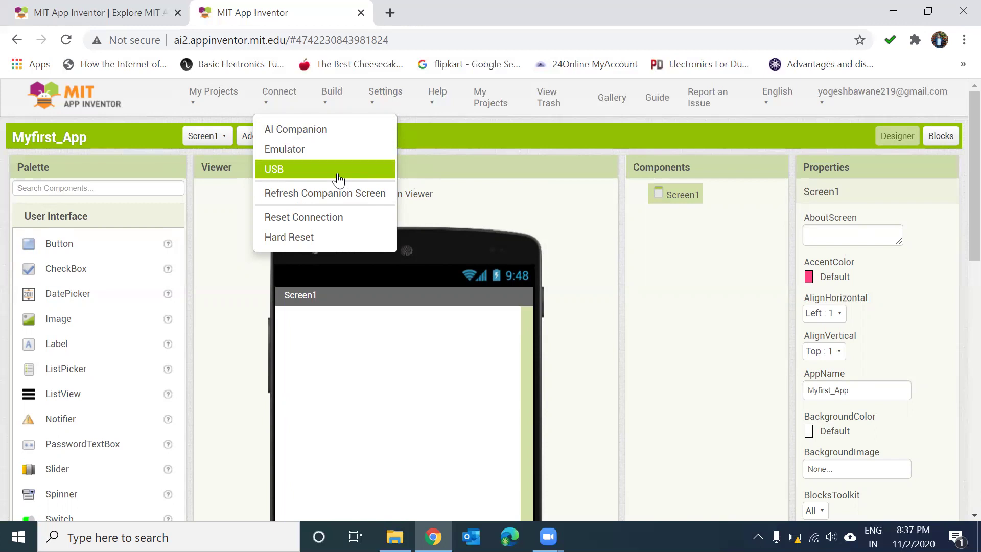
left_click(340, 105)
left_click(335, 101)
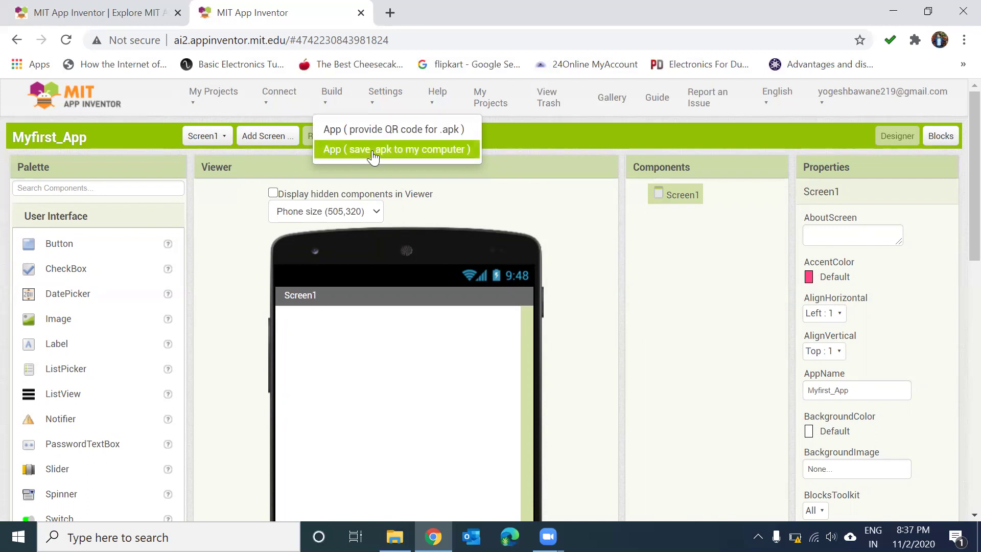
left_click(366, 131)
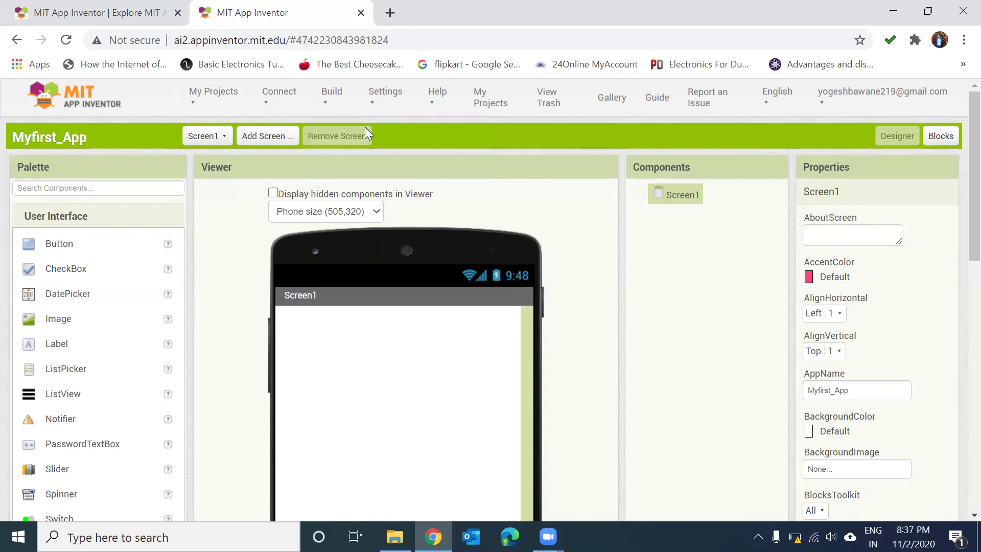